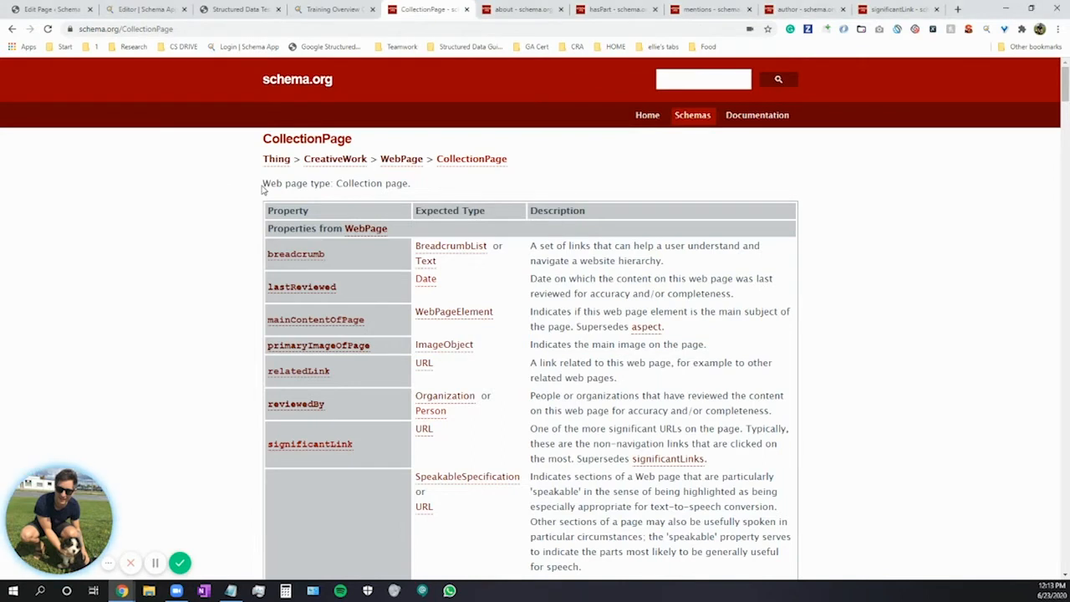
- Review the schema.org definitions of CollectionPage and the about, hasPart, mentions, author and significantLink properties, then return to CollectionPage
drag(264, 183, 409, 184)
click(413, 186)
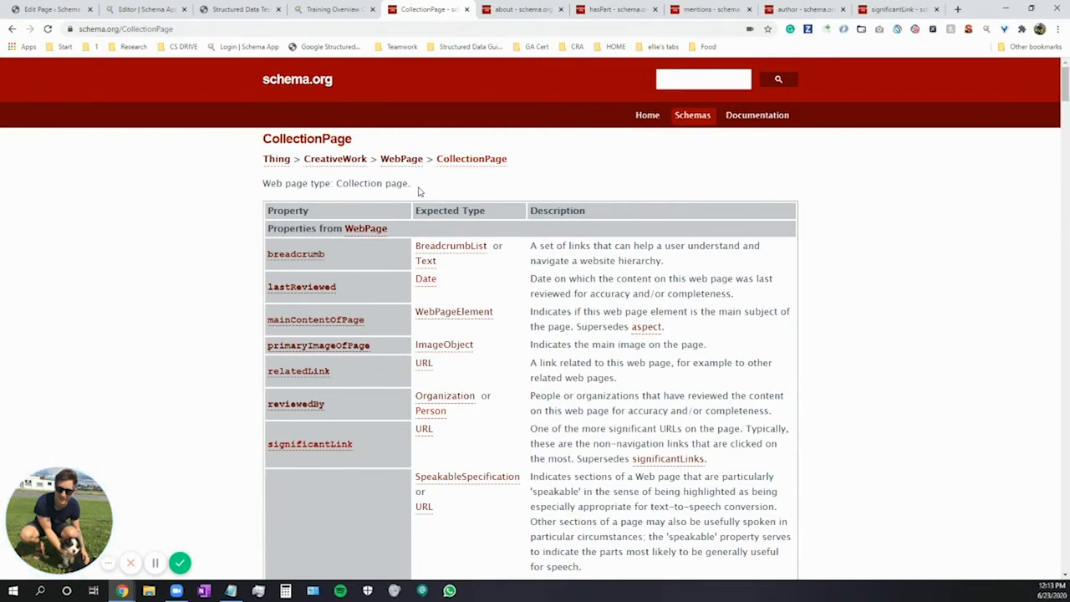
drag(1062, 97, 1064, 76)
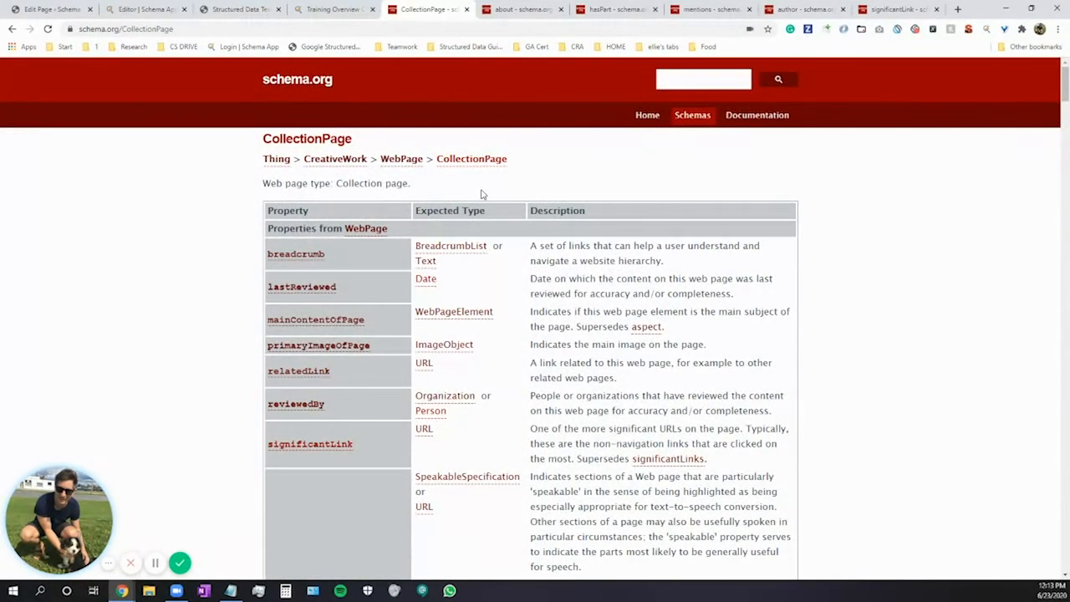
click(514, 12)
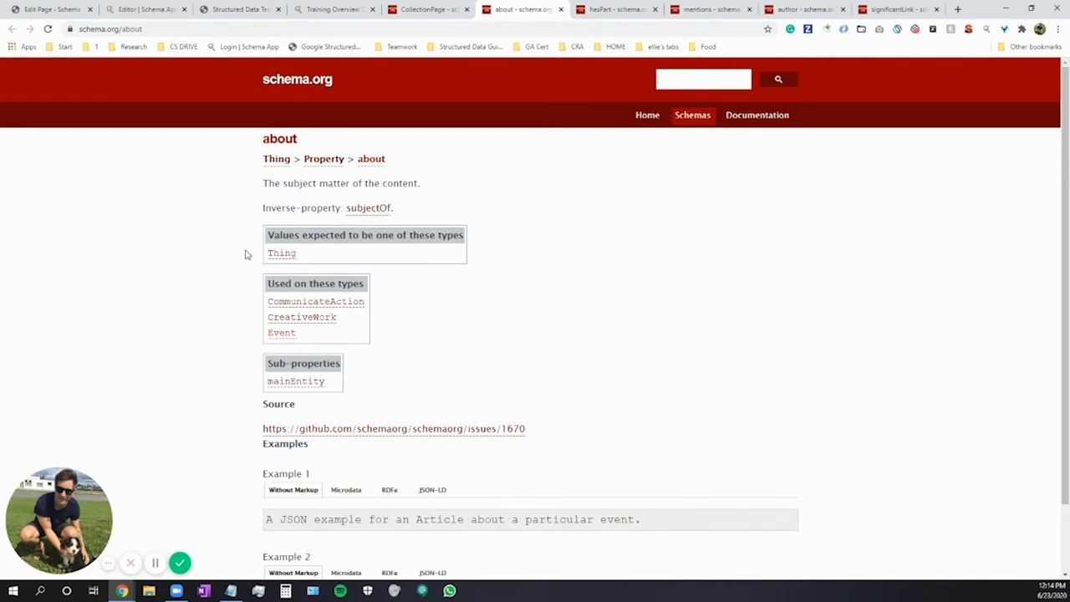
click(613, 8)
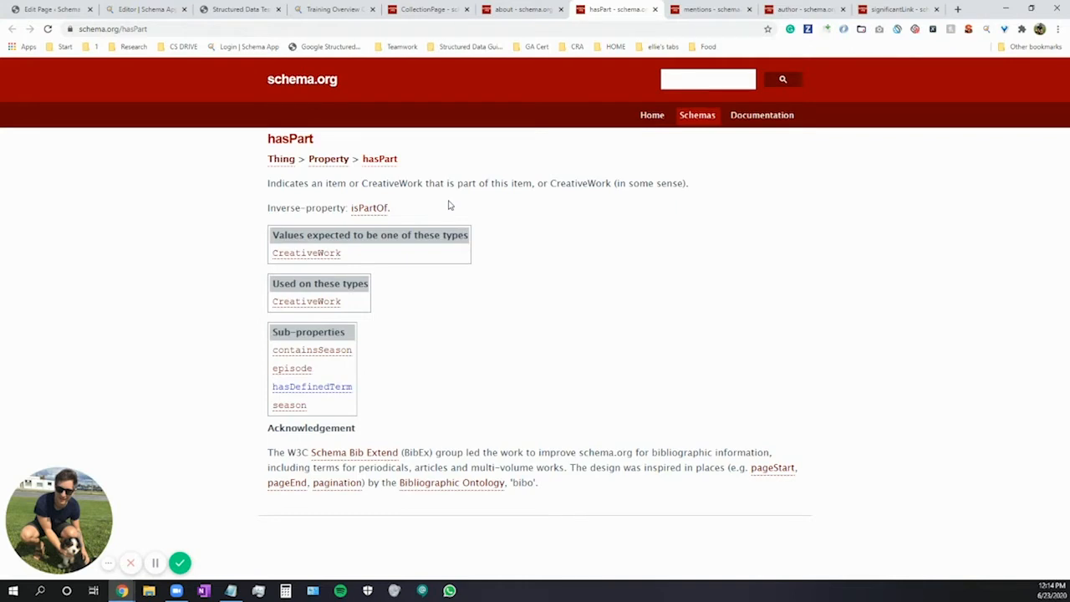
key(ctrl+Tab)
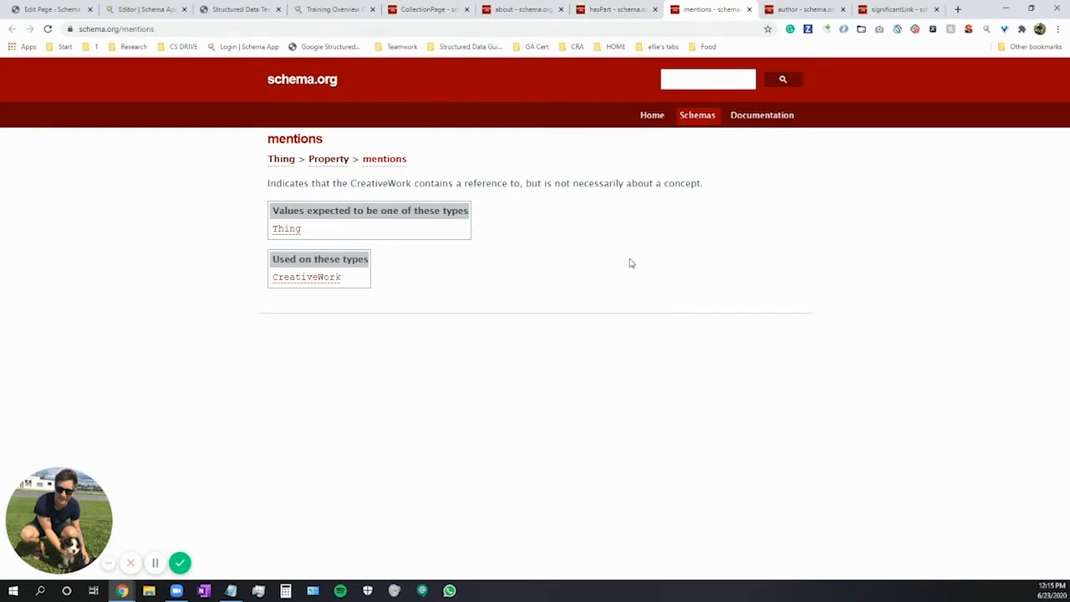
click(798, 10)
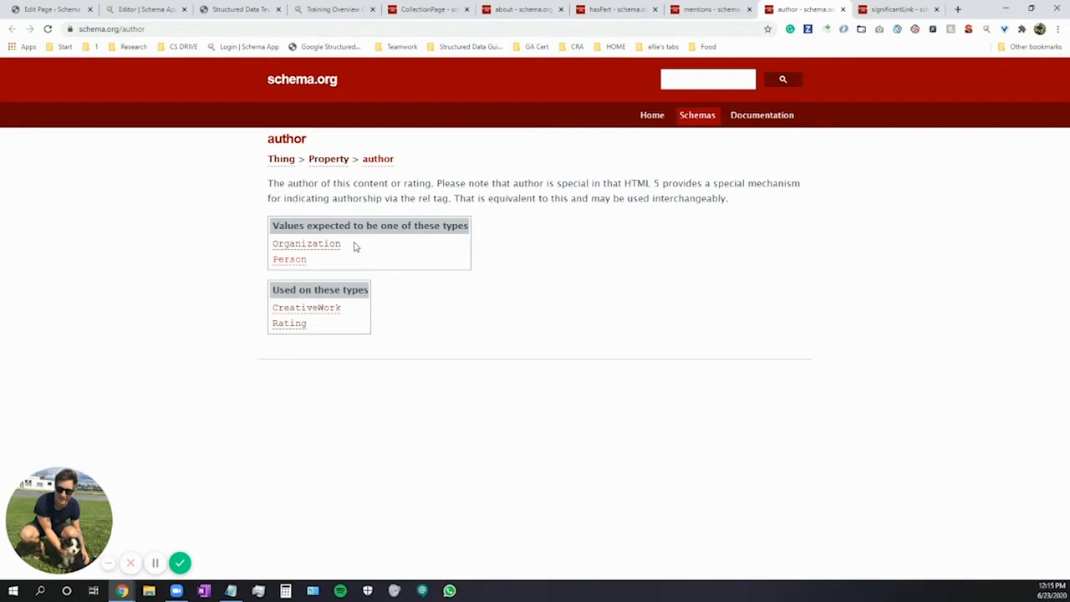
click(911, 13)
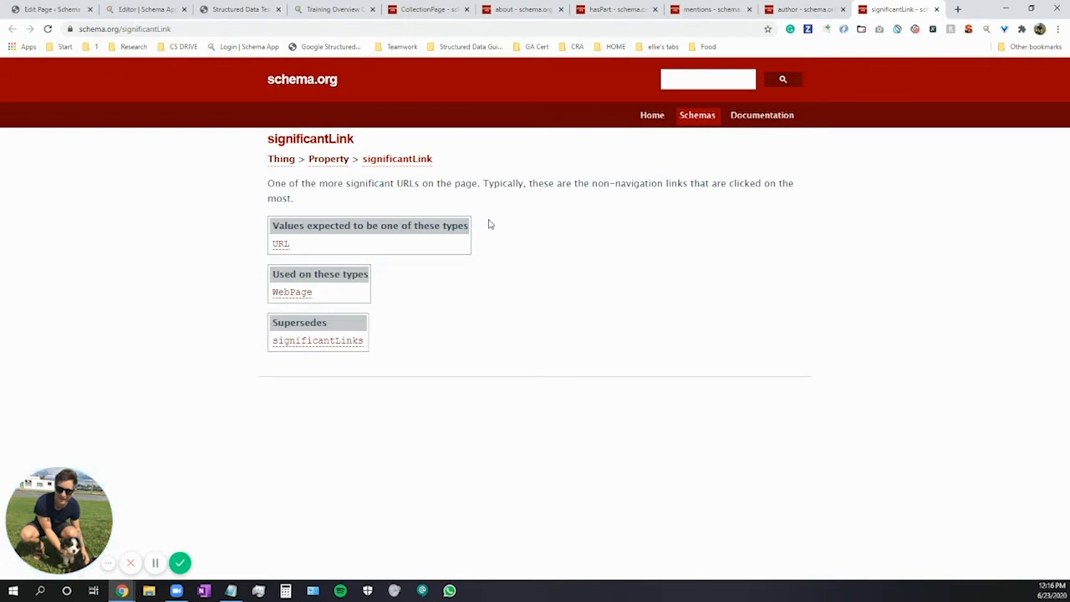
click(428, 9)
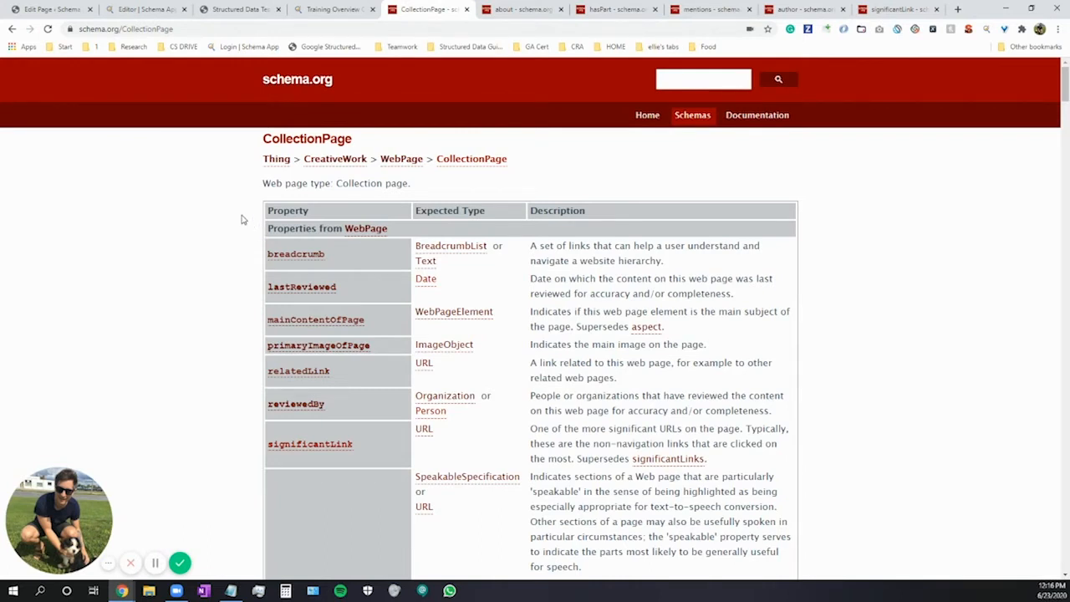
- Switch to the Schema App Editor, start a new Collection page data item, and close the structured data testing page
click(128, 9)
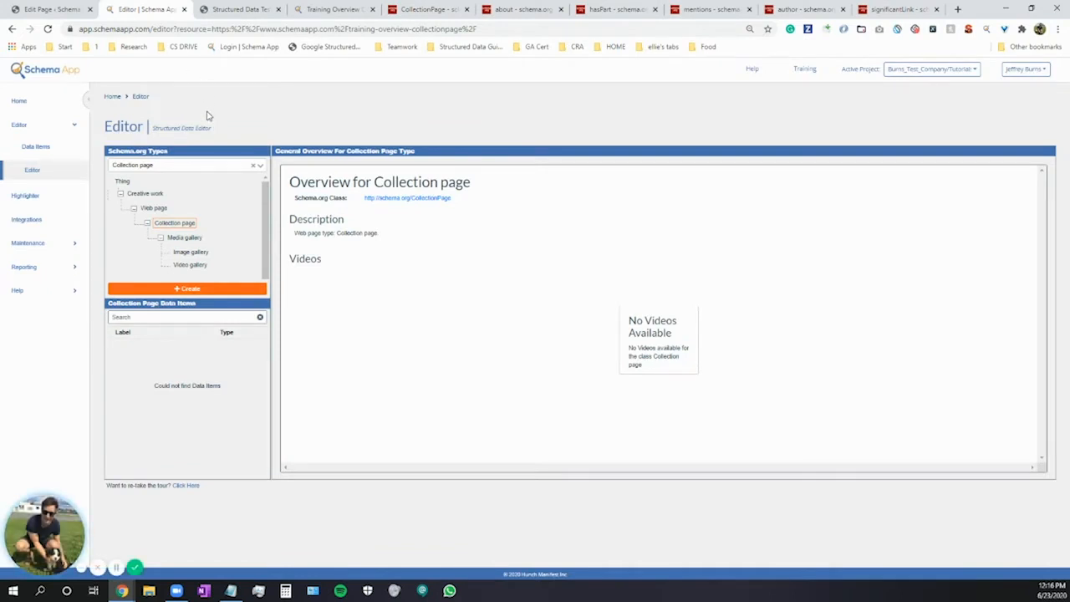
click(157, 167)
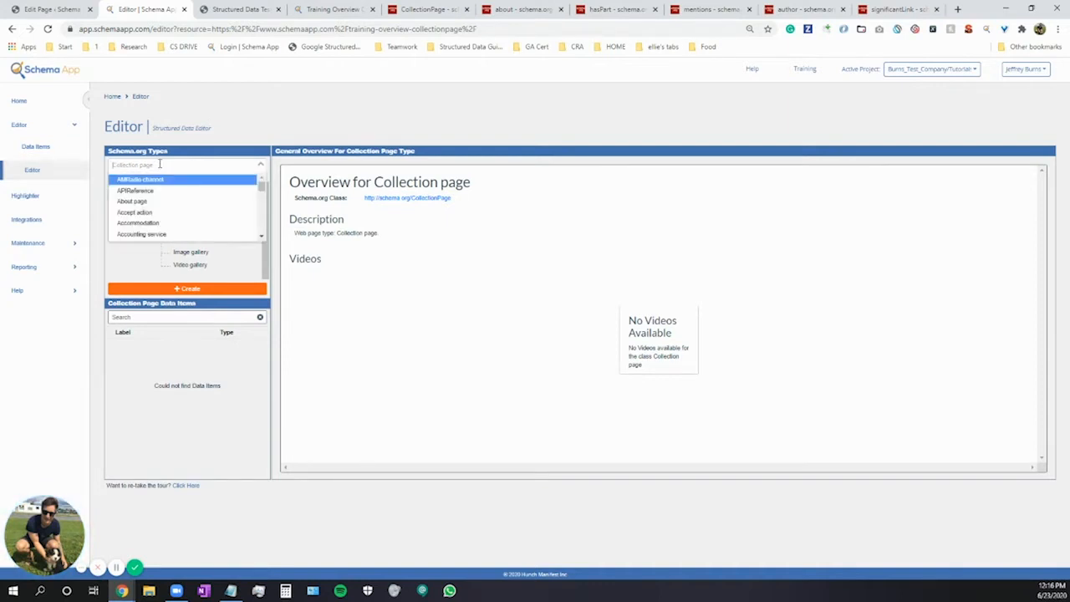
click(214, 122)
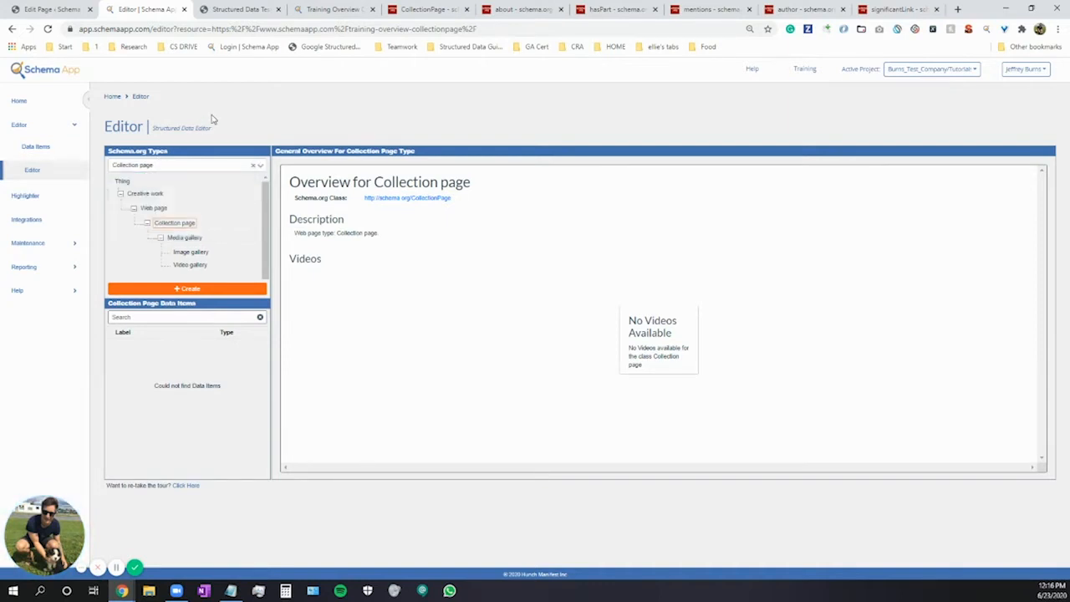
click(178, 290)
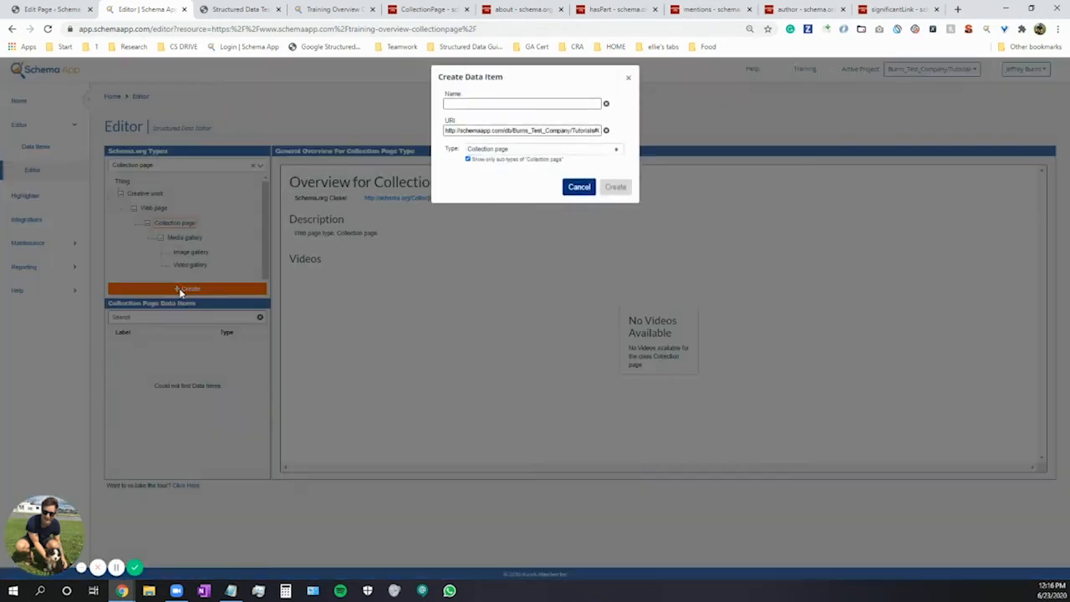
click(451, 101)
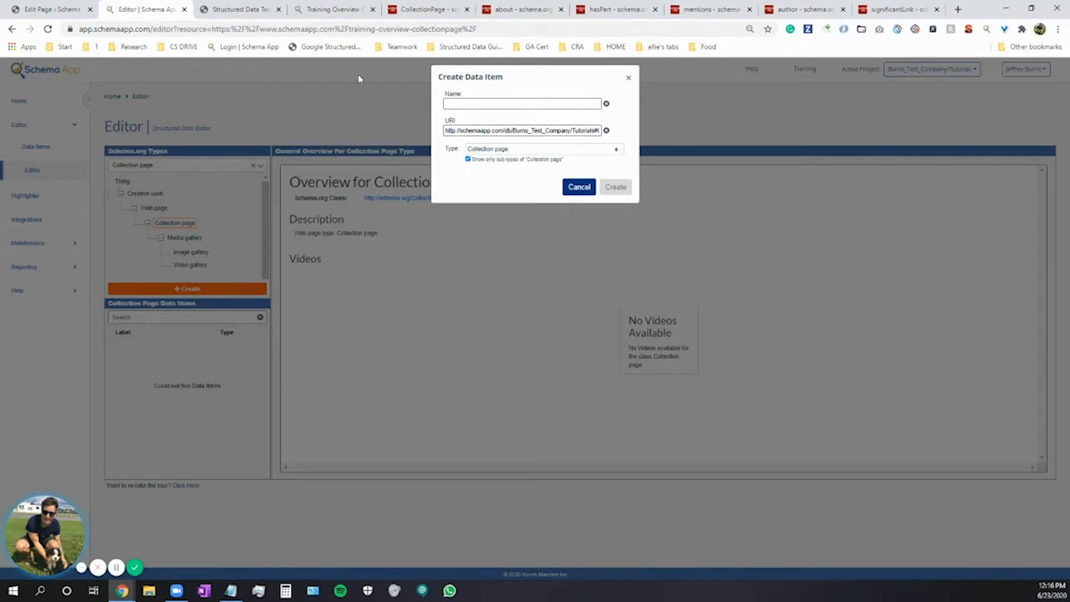
middle_click(238, 10)
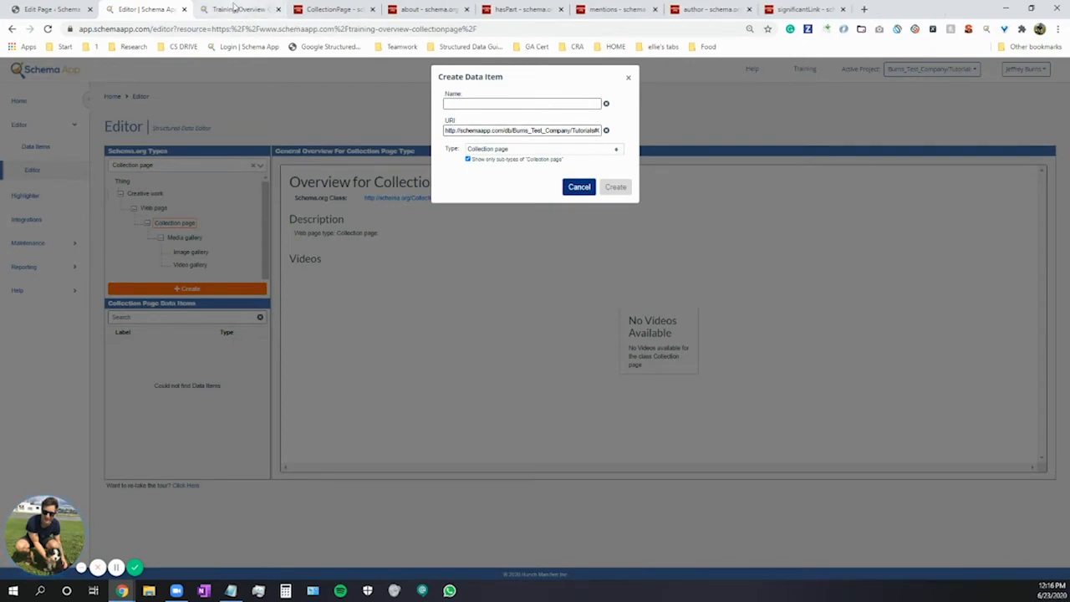
- Examine the Training Overview page's introduction, five chapters, onboarding video and frequently asked questions for content to mark up
click(237, 9)
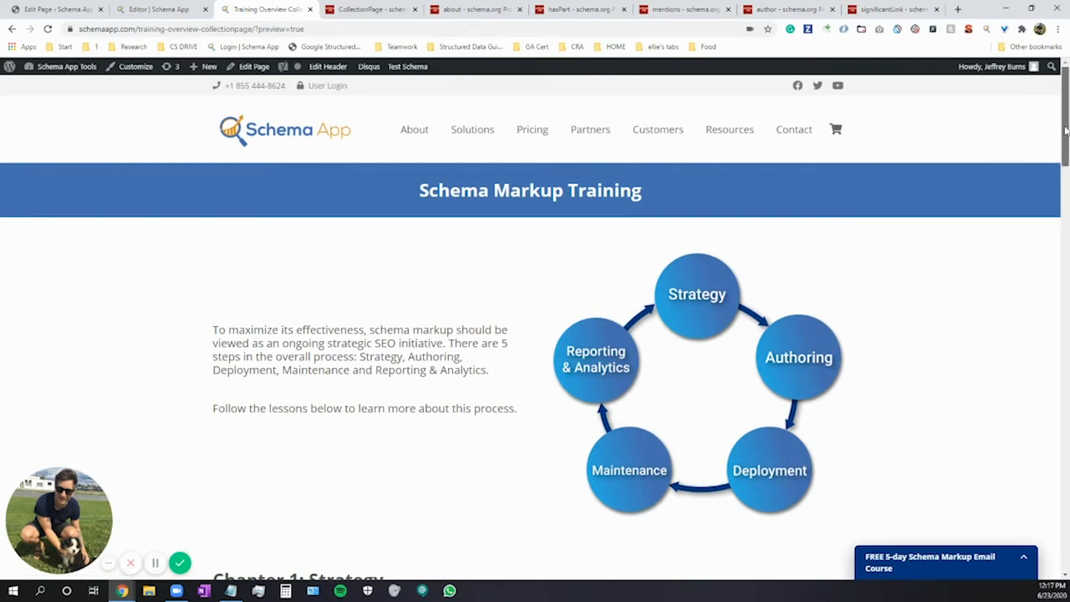
drag(1067, 136, 1036, 217)
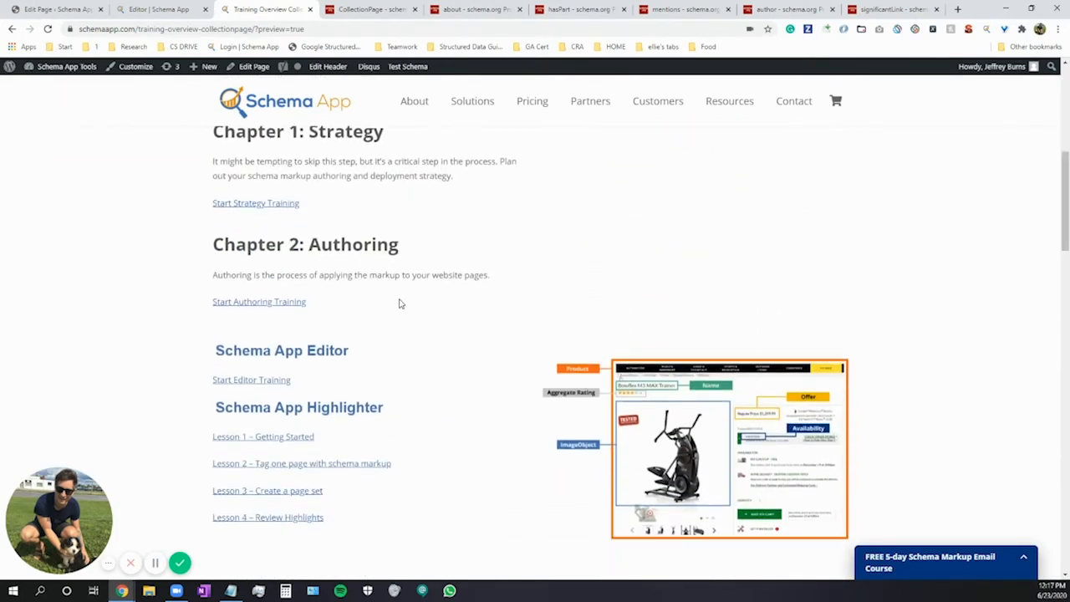
scroll(398, 303, down, 3)
scroll(409, 307, down, 1)
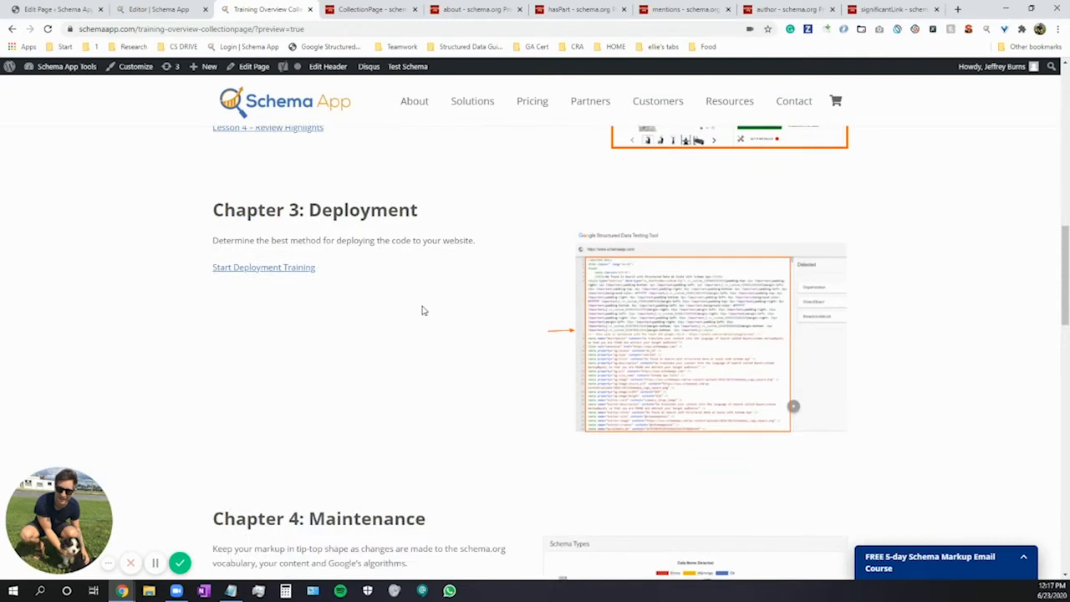
scroll(422, 310, up, 4)
scroll(422, 311, down, 3)
scroll(424, 309, down, 7)
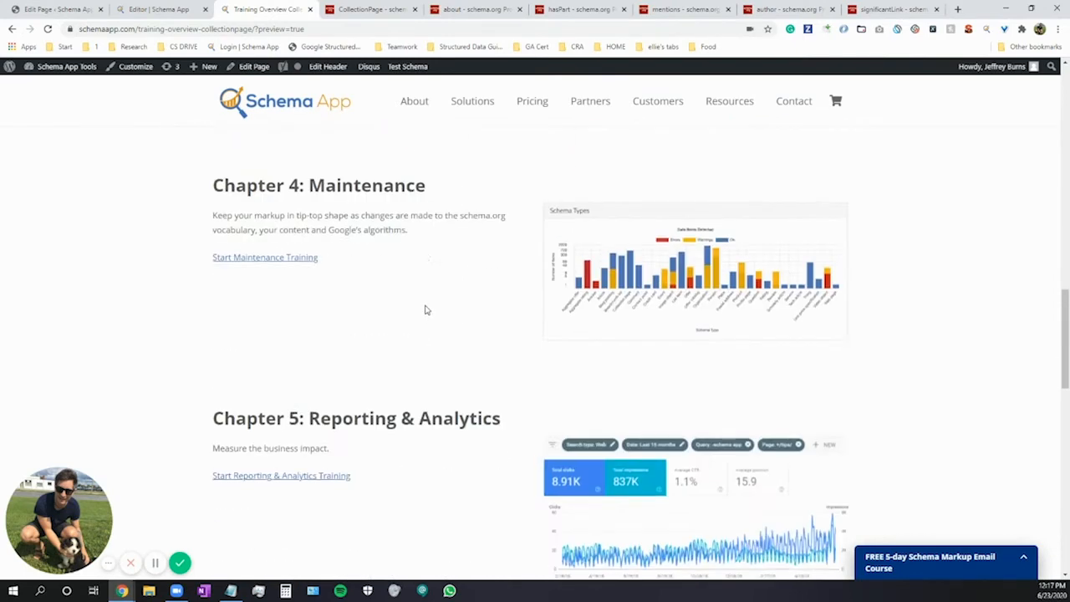
scroll(431, 315, down, 2)
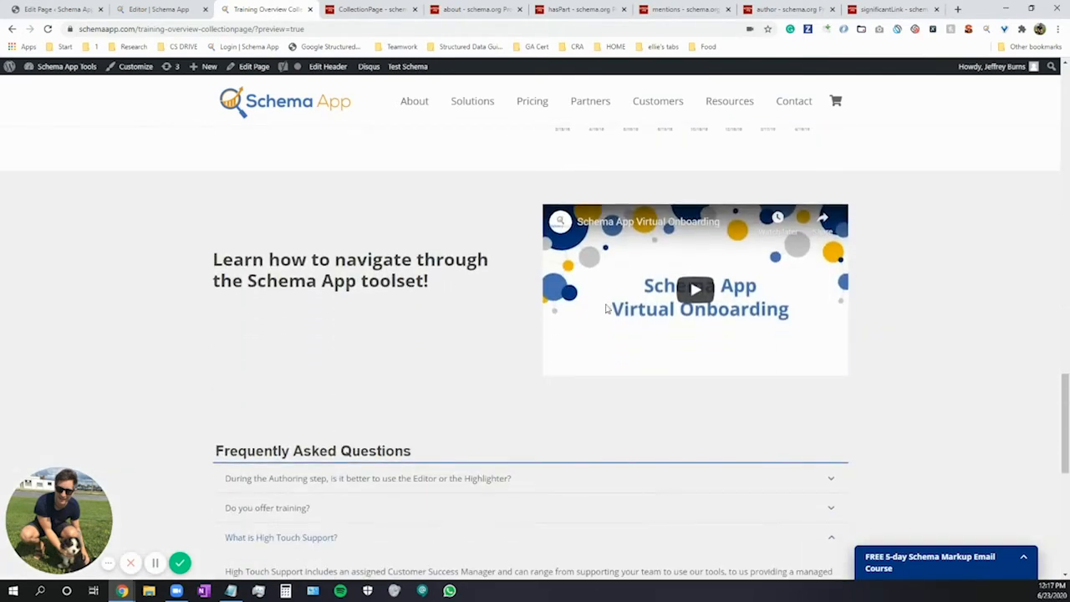
scroll(526, 320, down, 1)
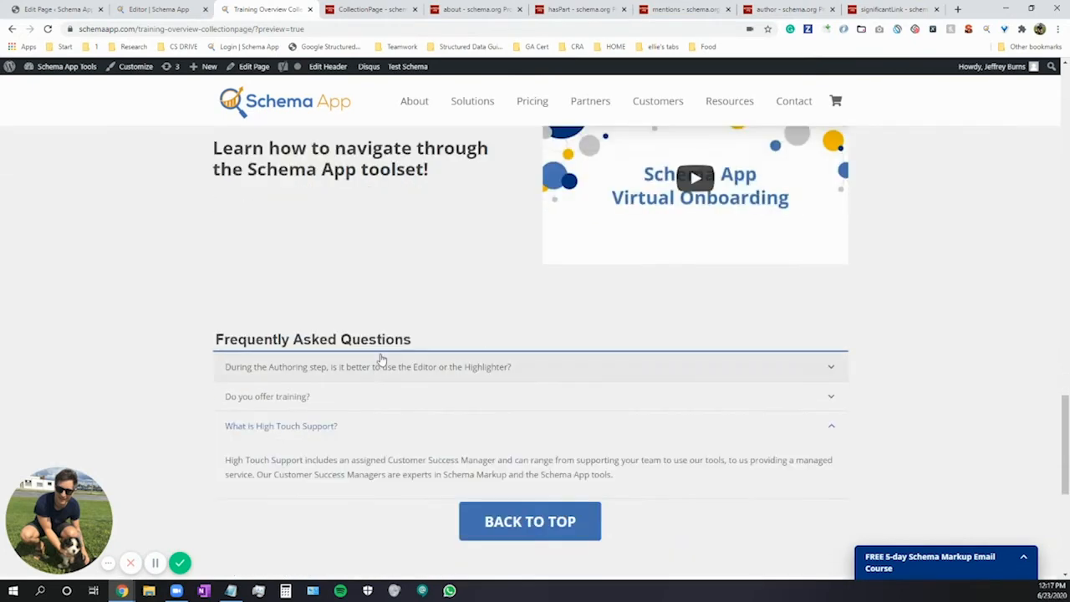
scroll(382, 359, down, 1)
drag(1065, 452, 1044, 88)
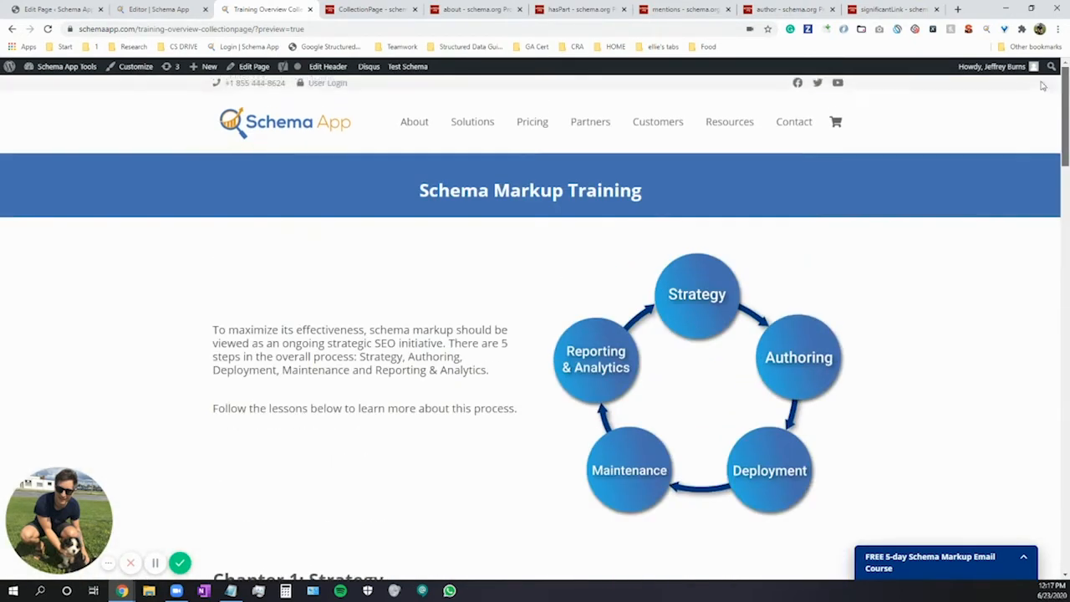
drag(255, 28, 72, 34)
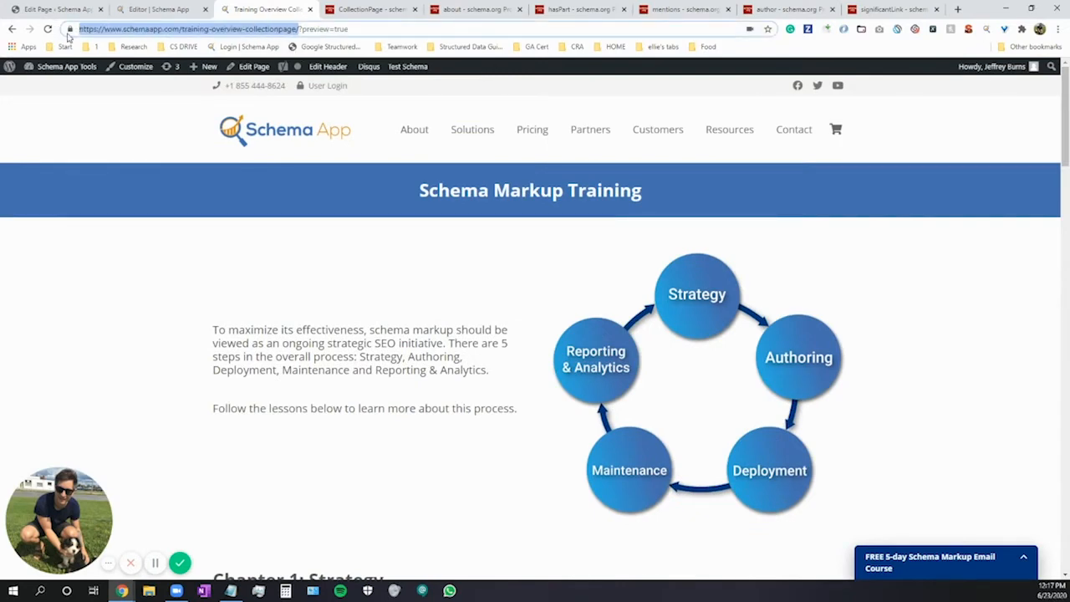
click(159, 9)
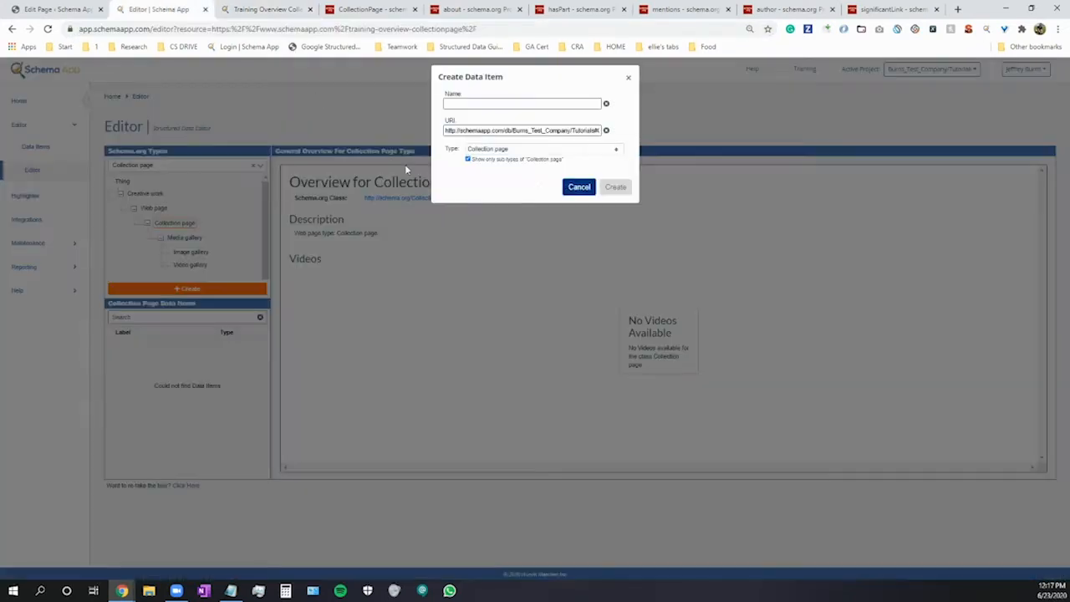
click(446, 104)
text(Schema Markup Training)
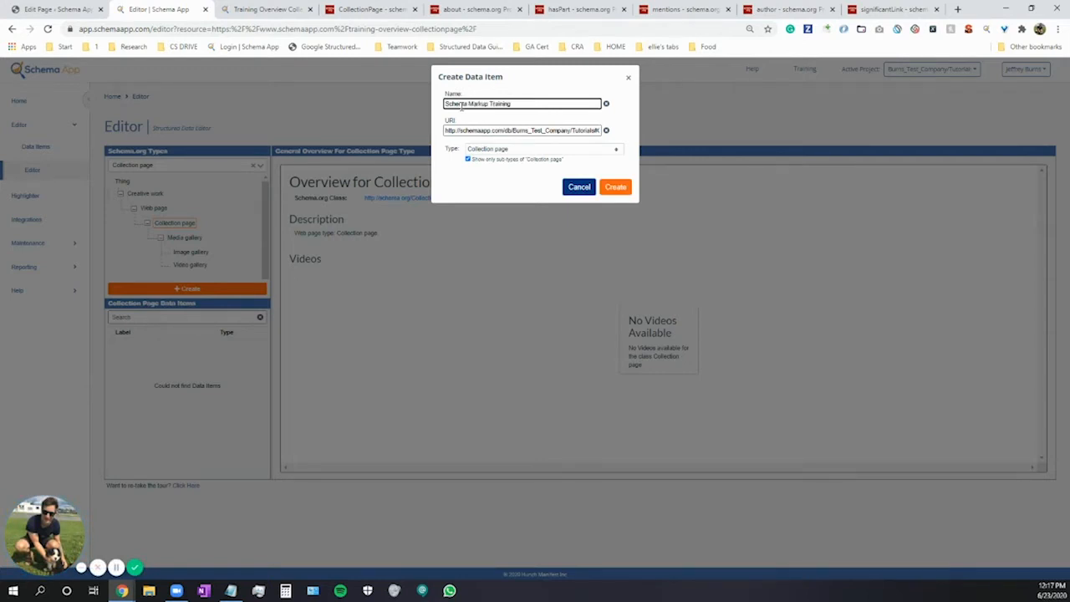
click(543, 131)
triple_click(533, 130)
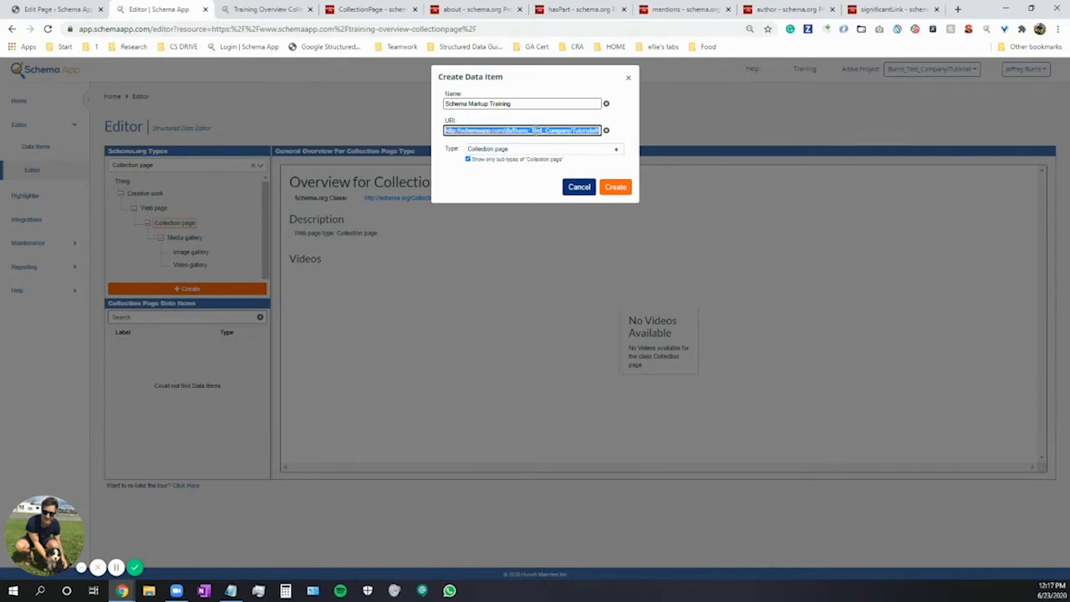
text(https://www.schemaapp.com/training-overview-collectionpage/)
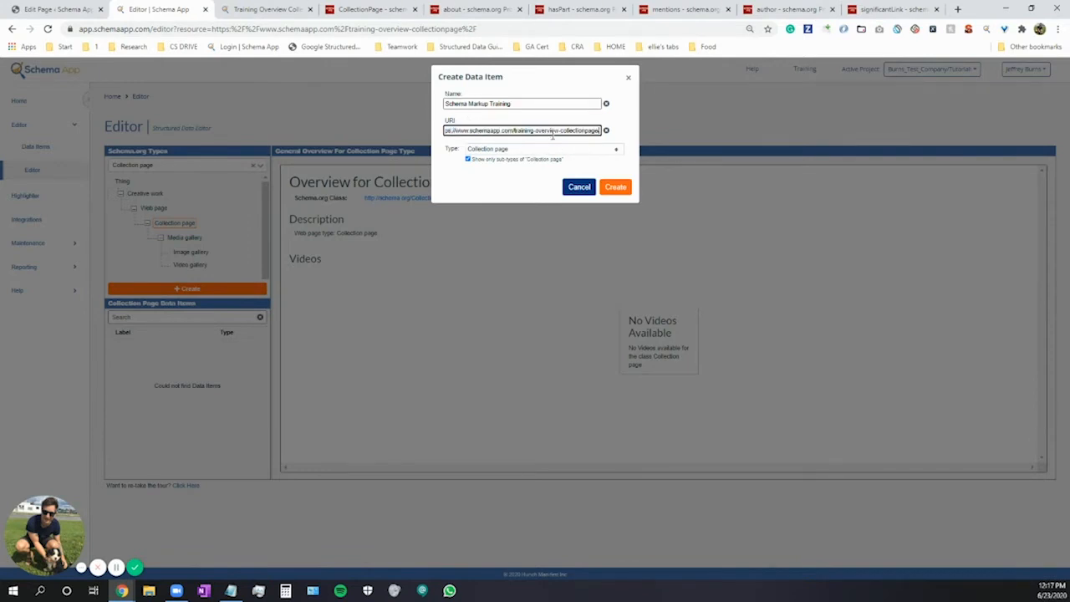
click(616, 187)
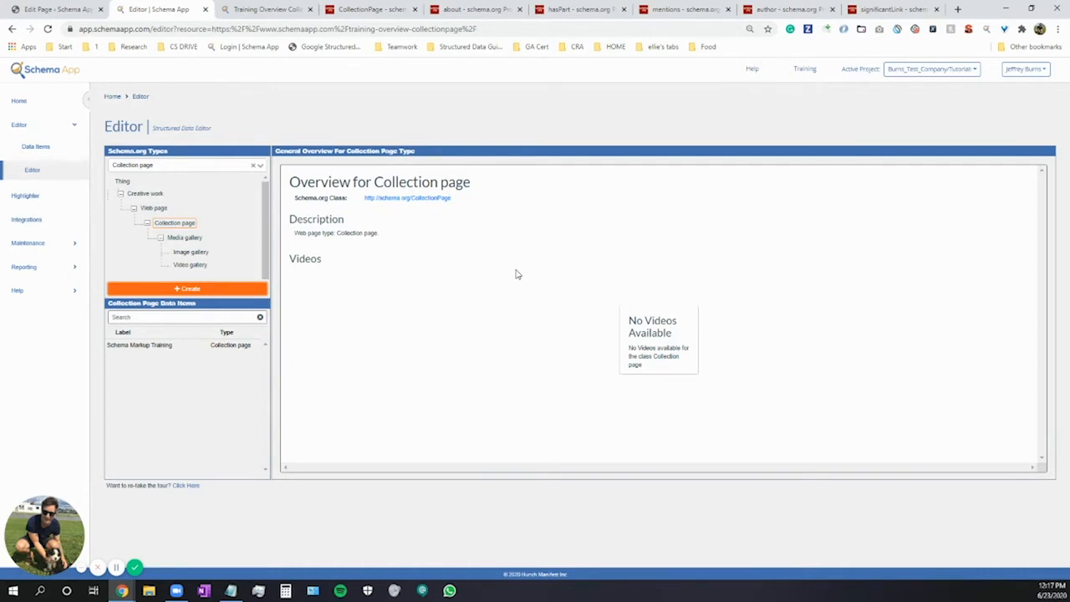
- Open the new Schema Markup Training collection page for editing and link its About property to the existing "Schema Markup Training" Thing
click(189, 346)
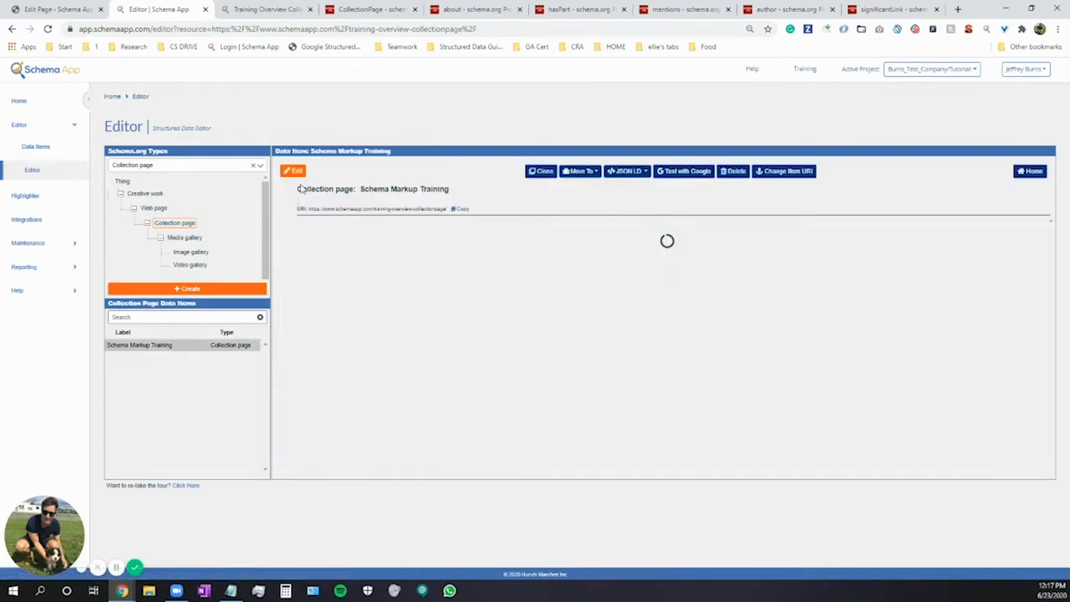
click(297, 175)
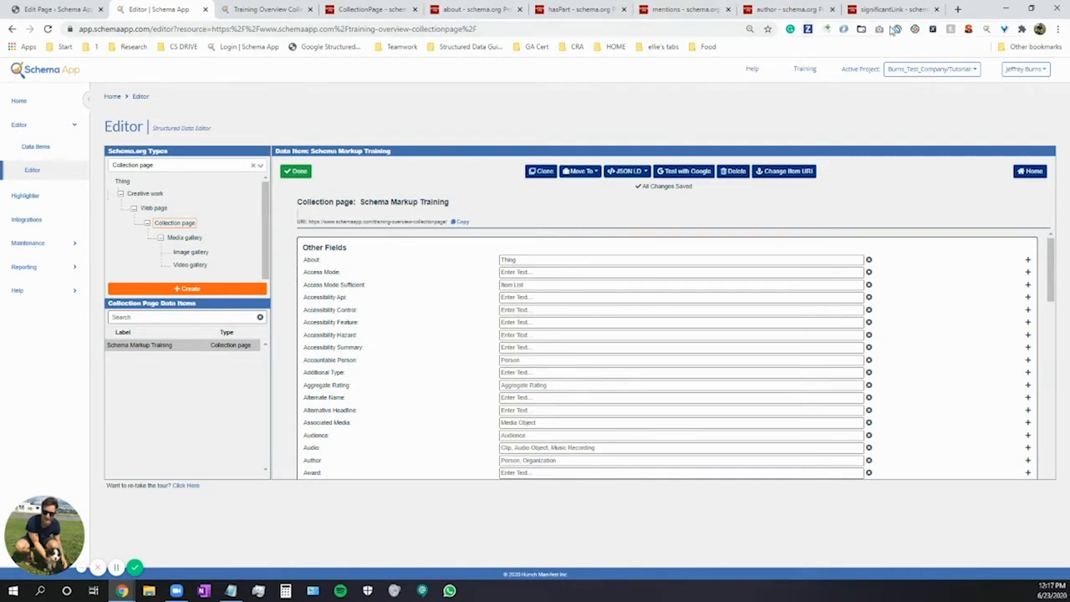
click(522, 260)
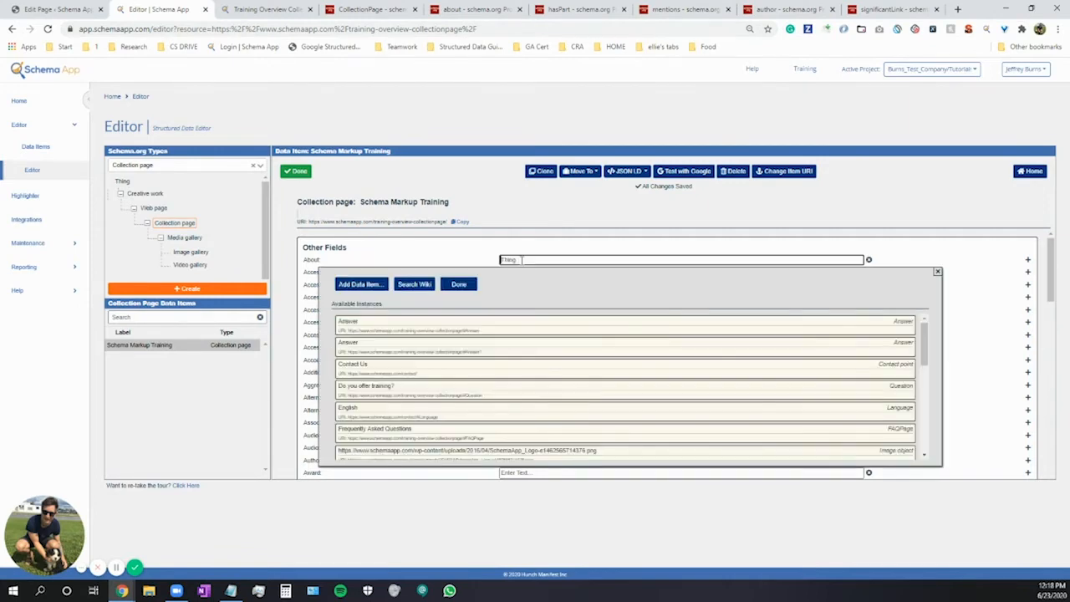
text(schema markup)
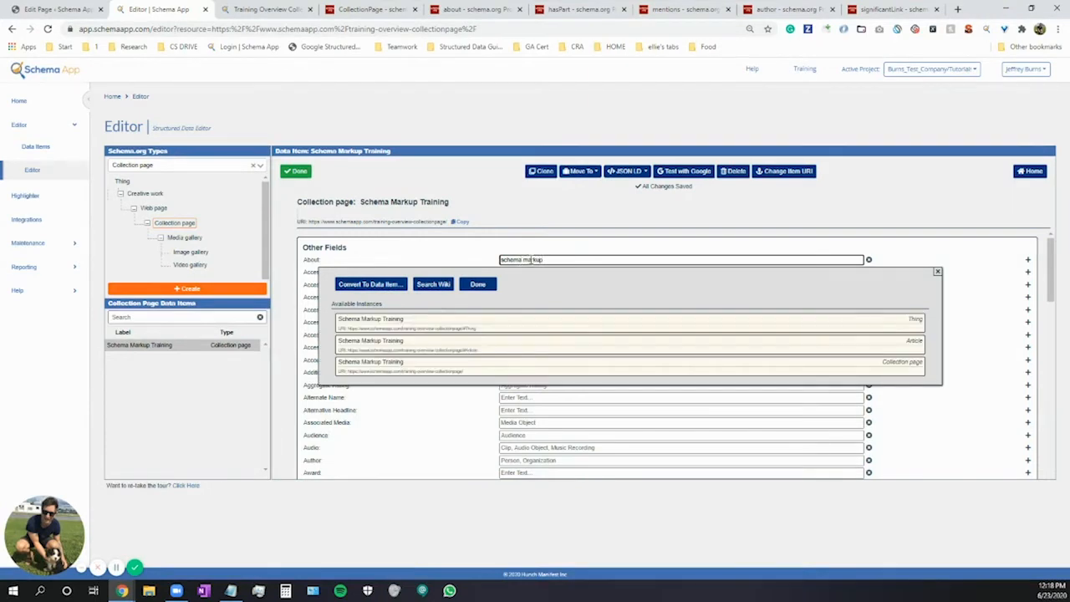
click(502, 325)
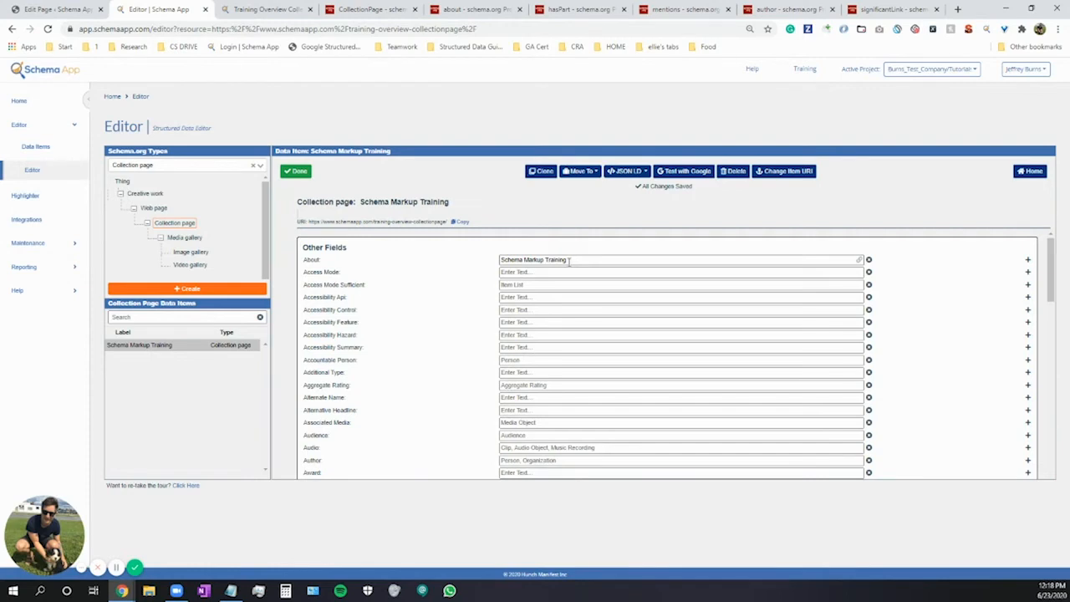
- Link the collection page's Author property to the existing Schema App organization
scroll(454, 288, down, 1)
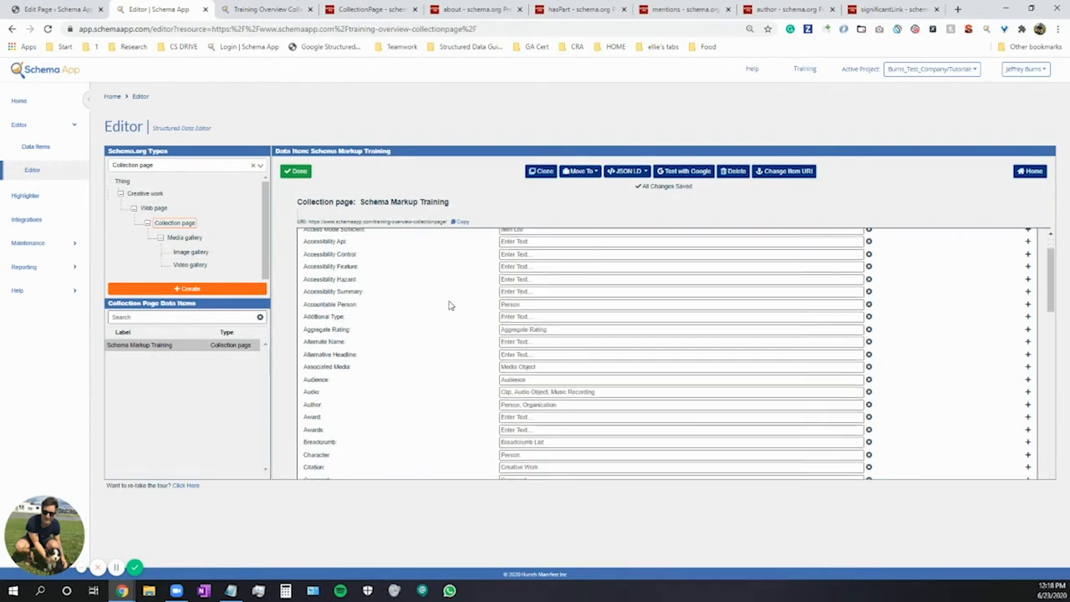
click(515, 405)
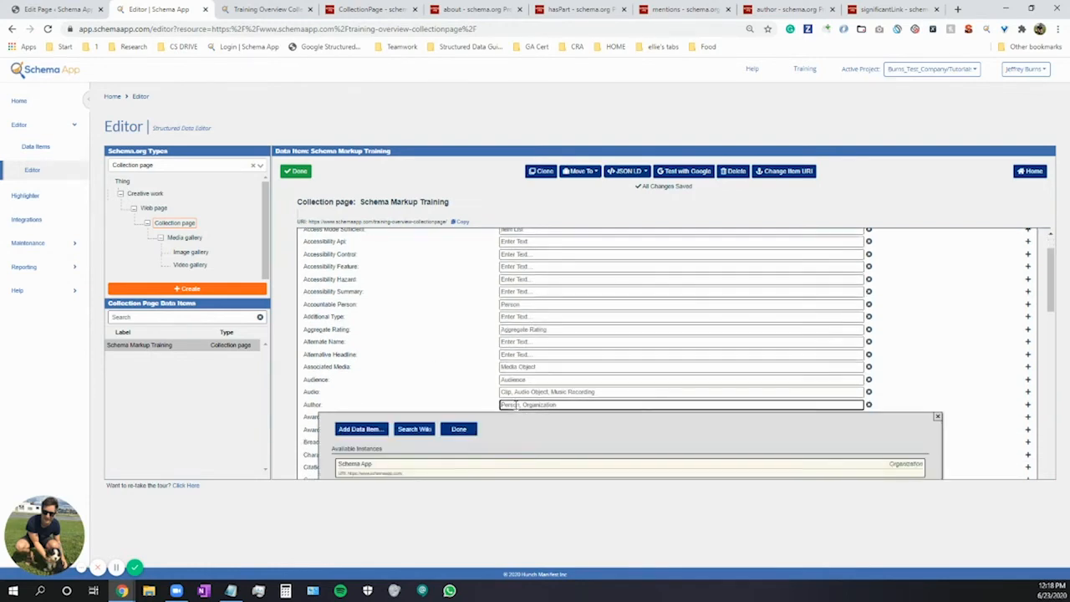
click(394, 473)
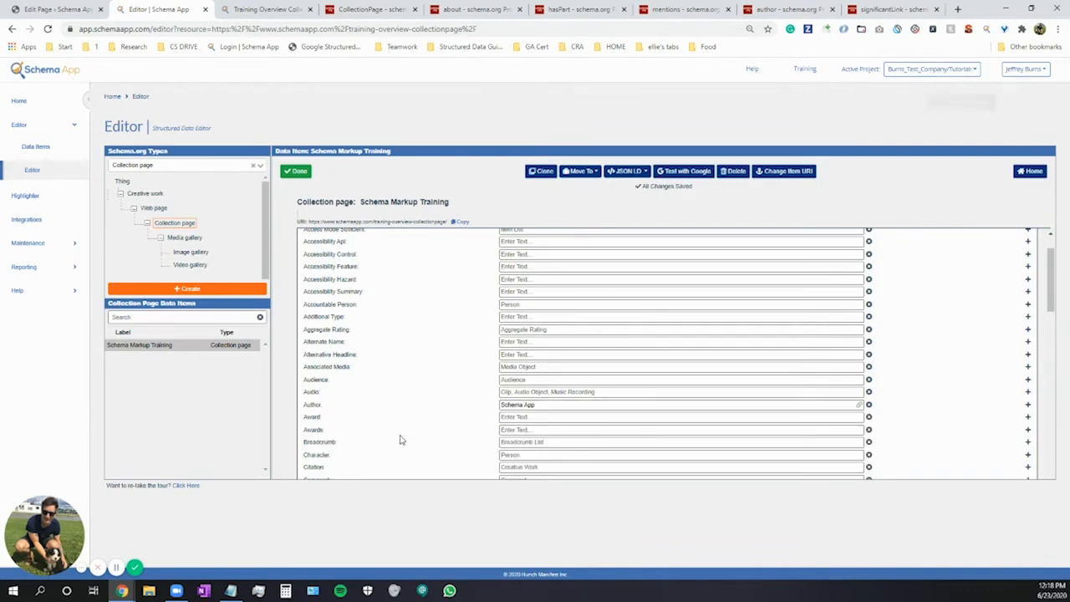
- Copy the training page's introductory paragraph, beginning "To maximize its effectiveness", into the collection page's Description property
scroll(402, 438, down, 2)
scroll(405, 435, down, 2)
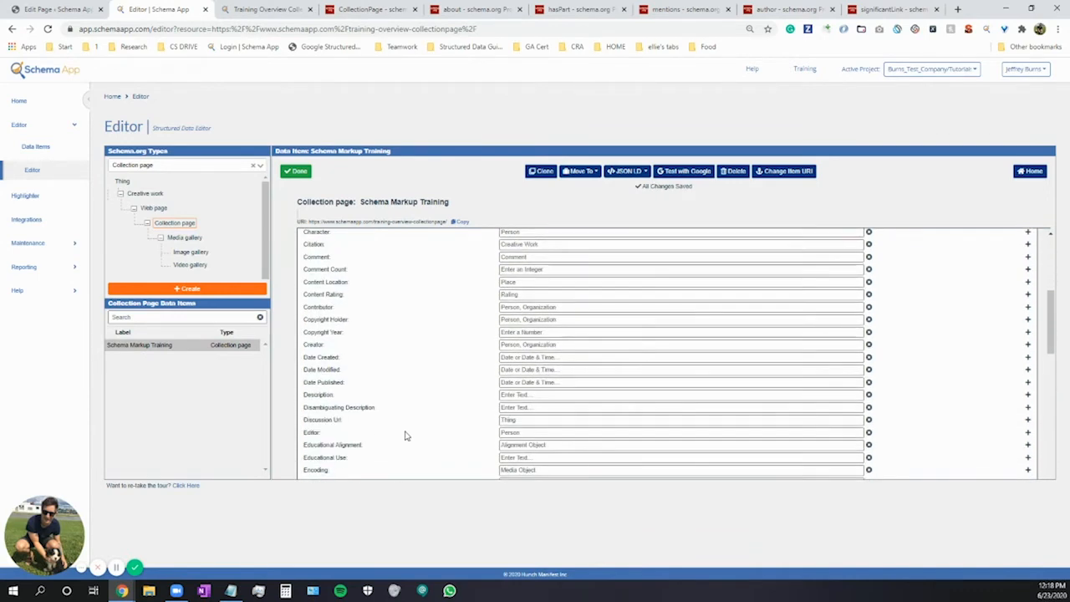
click(261, 12)
drag(214, 331, 490, 373)
right_click(441, 355)
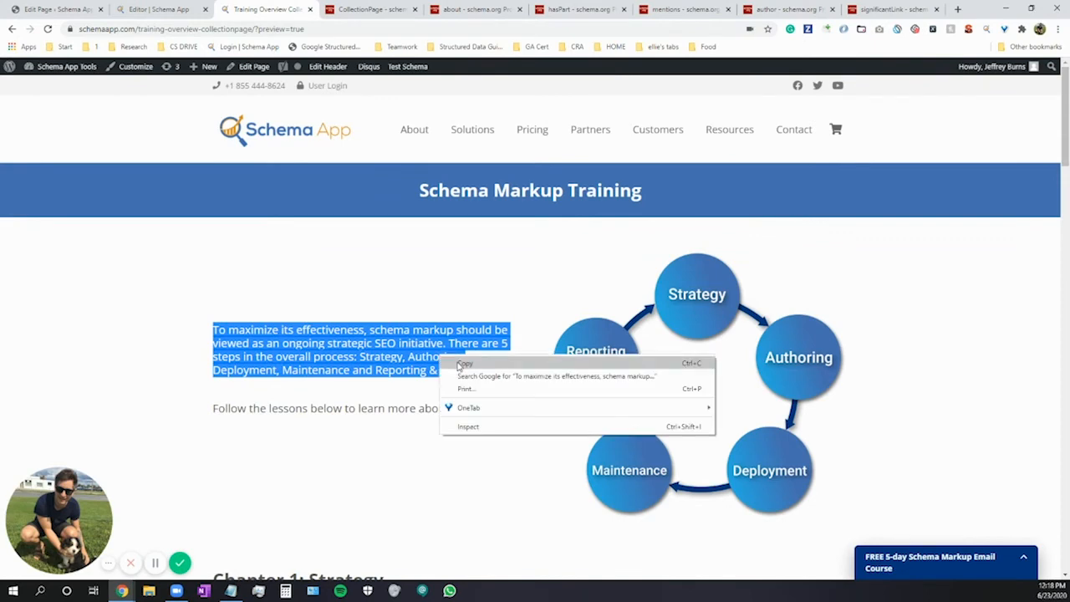
click(462, 360)
click(159, 9)
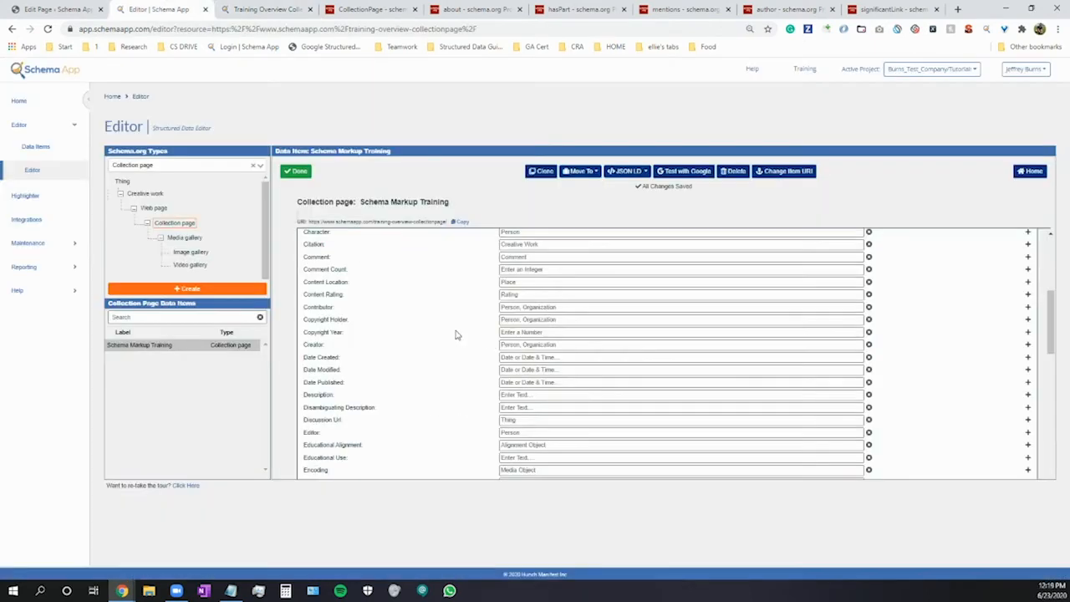
click(509, 396)
key(ctrl+v)
click(473, 397)
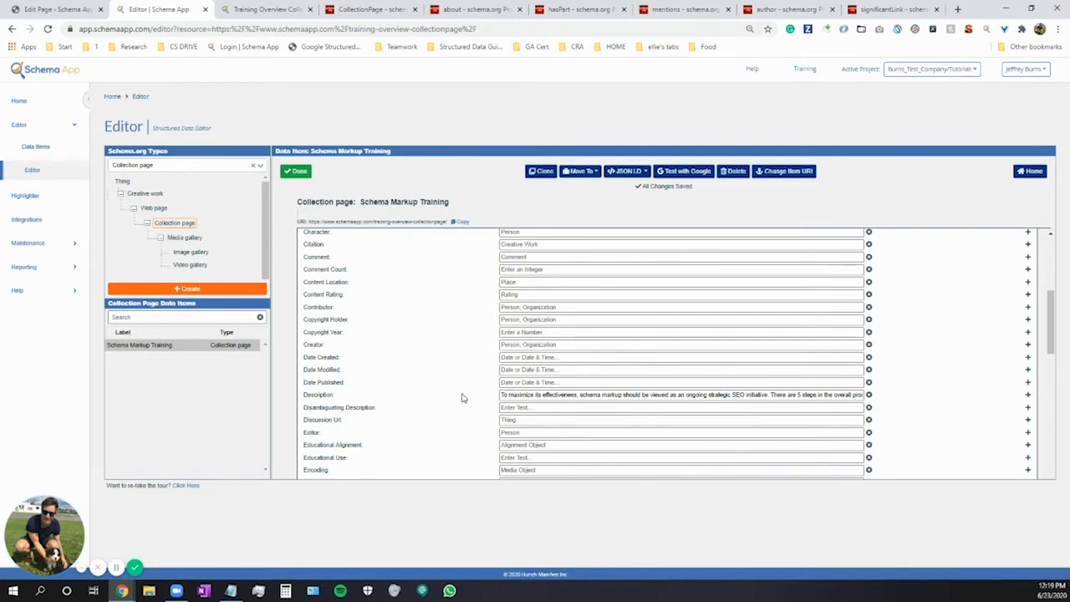
- Link the collection page's Mentions property to the existing "Schema App Editor" software application
scroll(462, 399, down, 1)
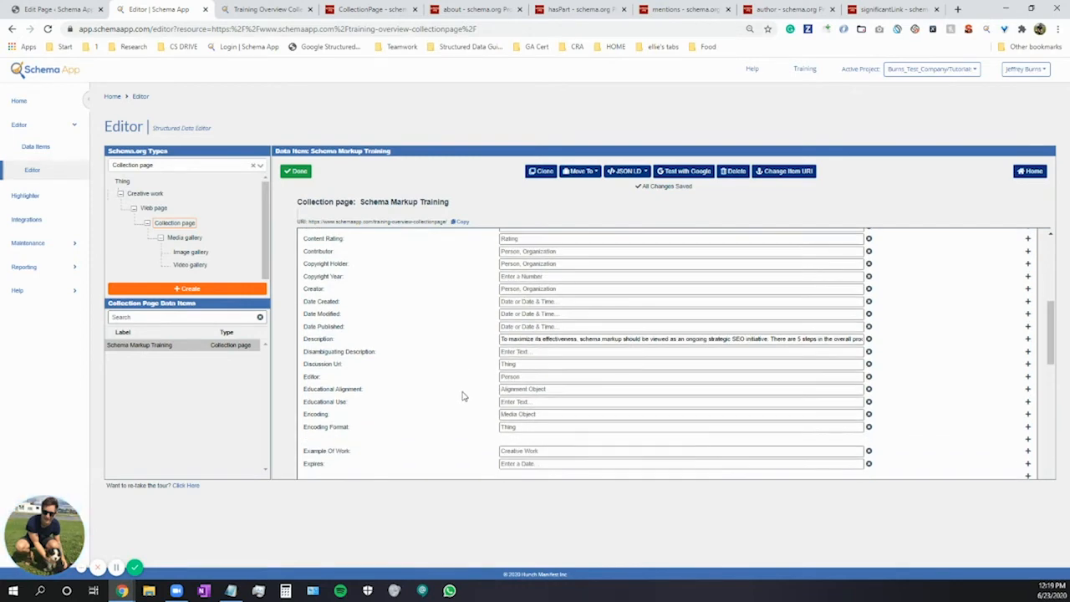
scroll(462, 396, down, 3)
scroll(462, 398, down, 2)
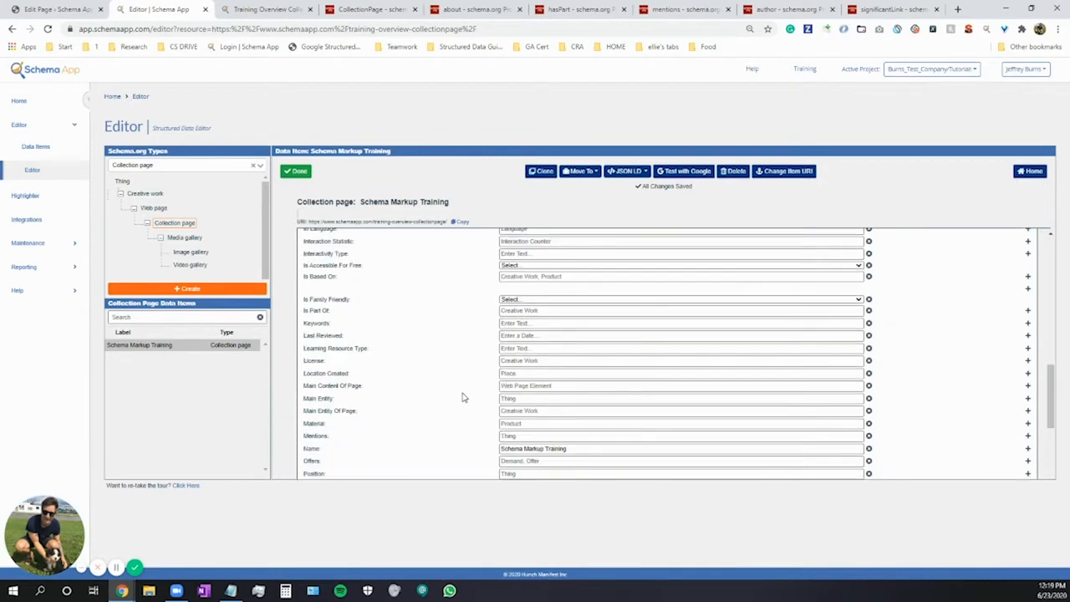
scroll(461, 399, down, 2)
mouse_move(317, 380)
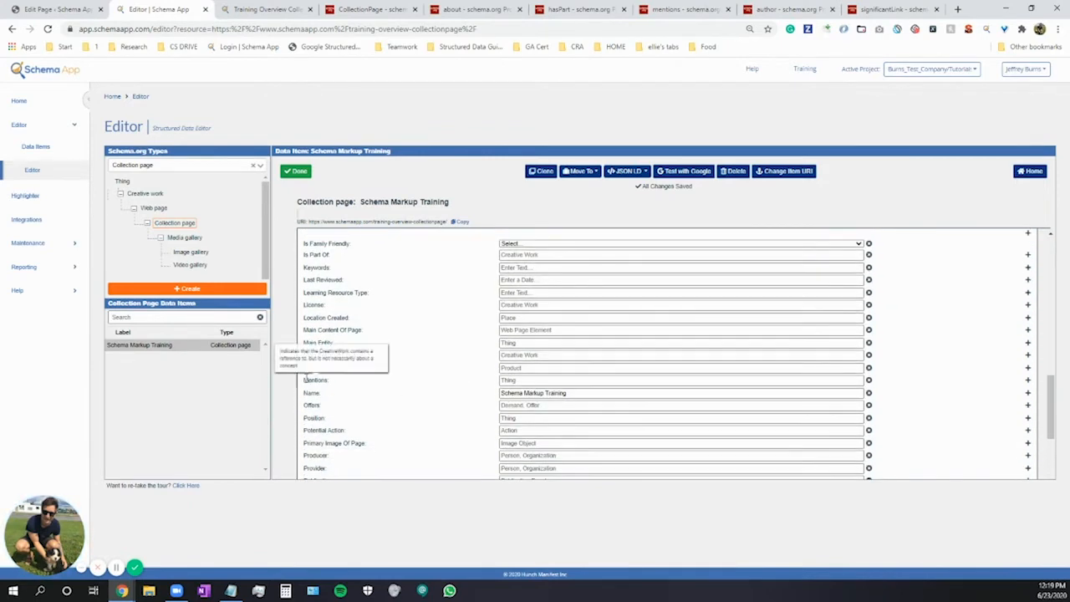
click(514, 380)
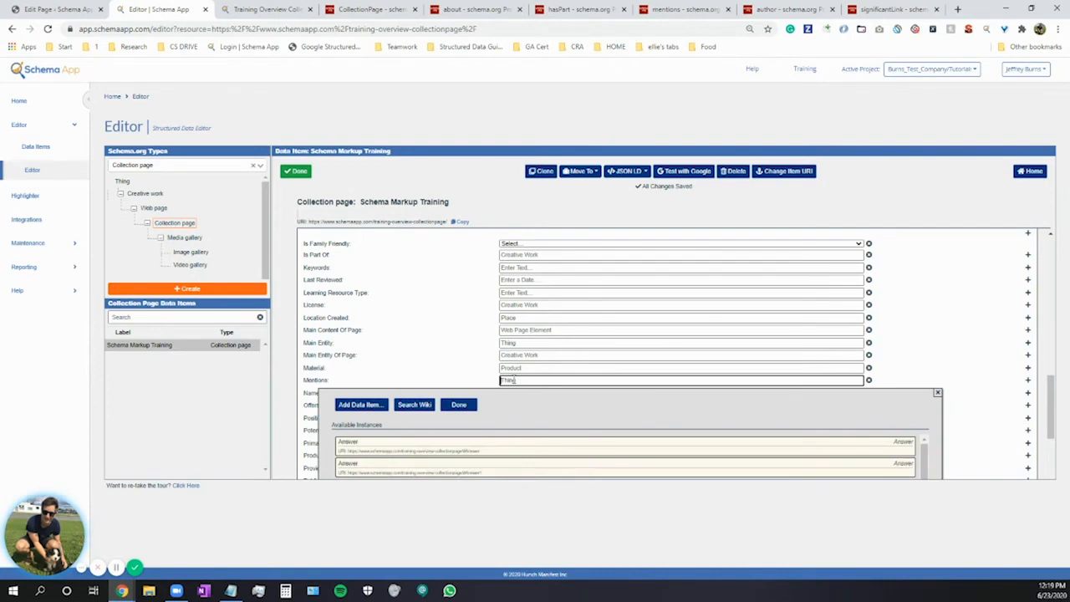
click(267, 9)
scroll(468, 377, down, 5)
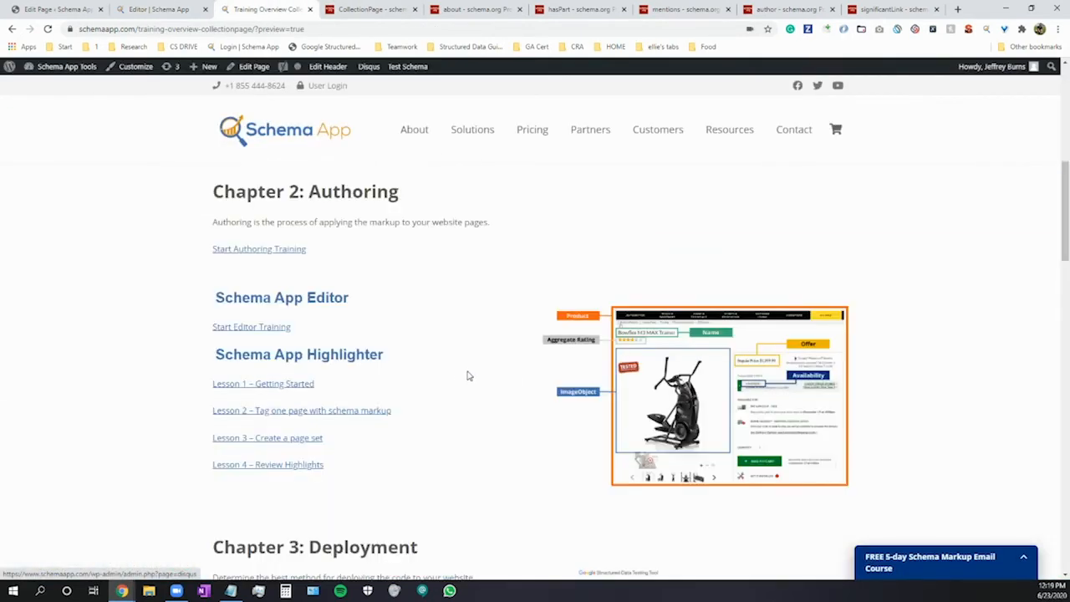
click(142, 9)
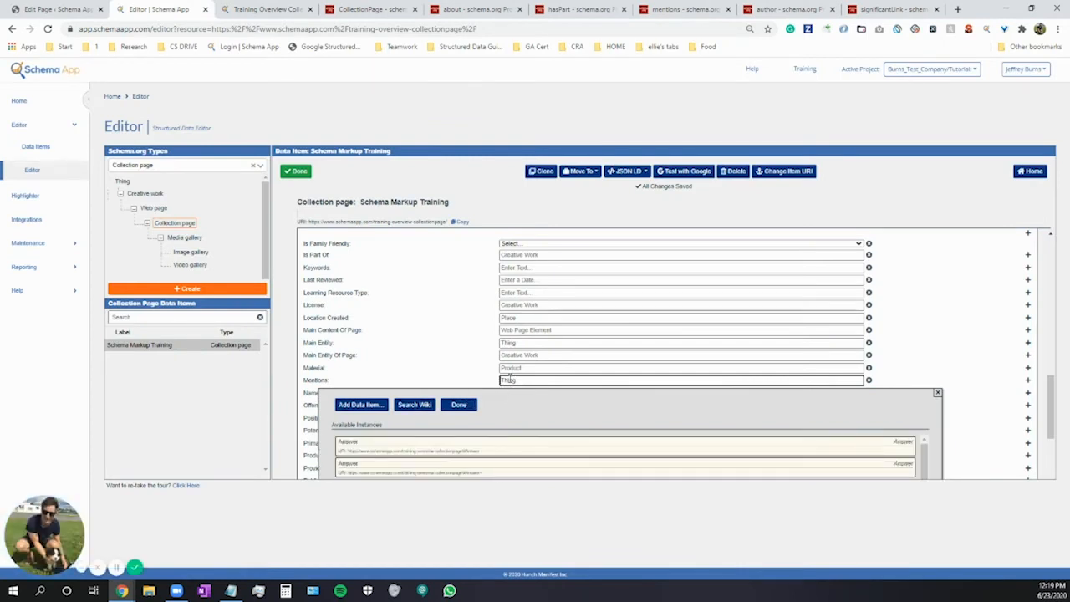
text(schema app)
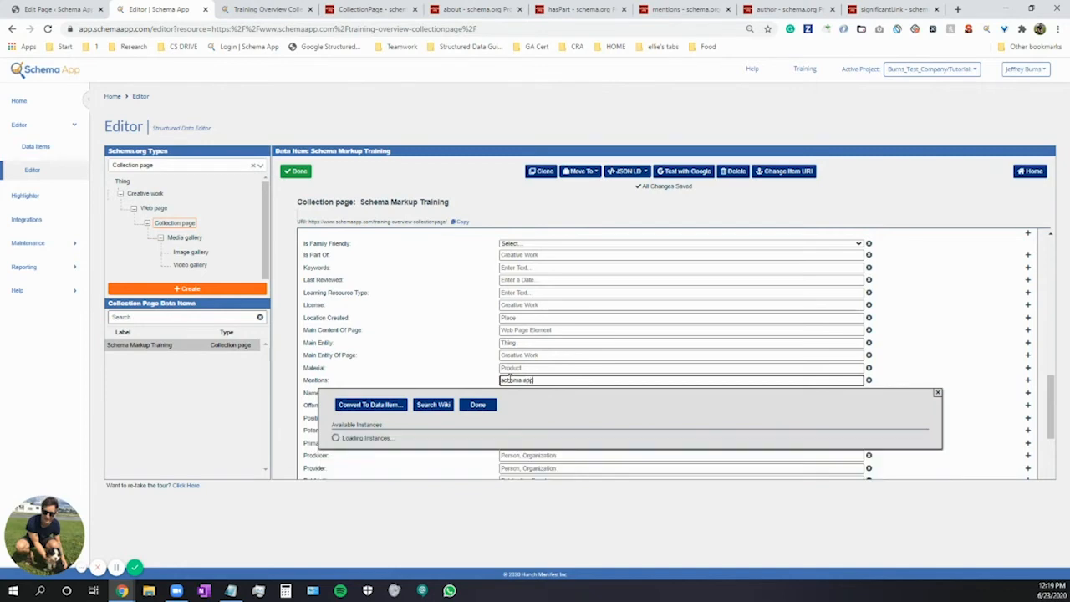
text( editor)
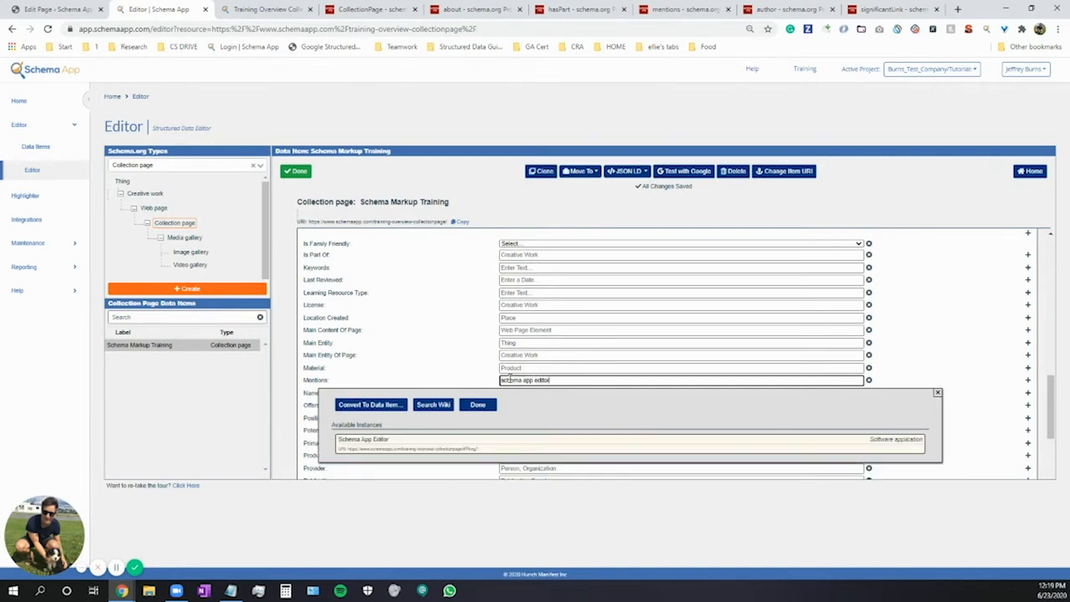
click(449, 455)
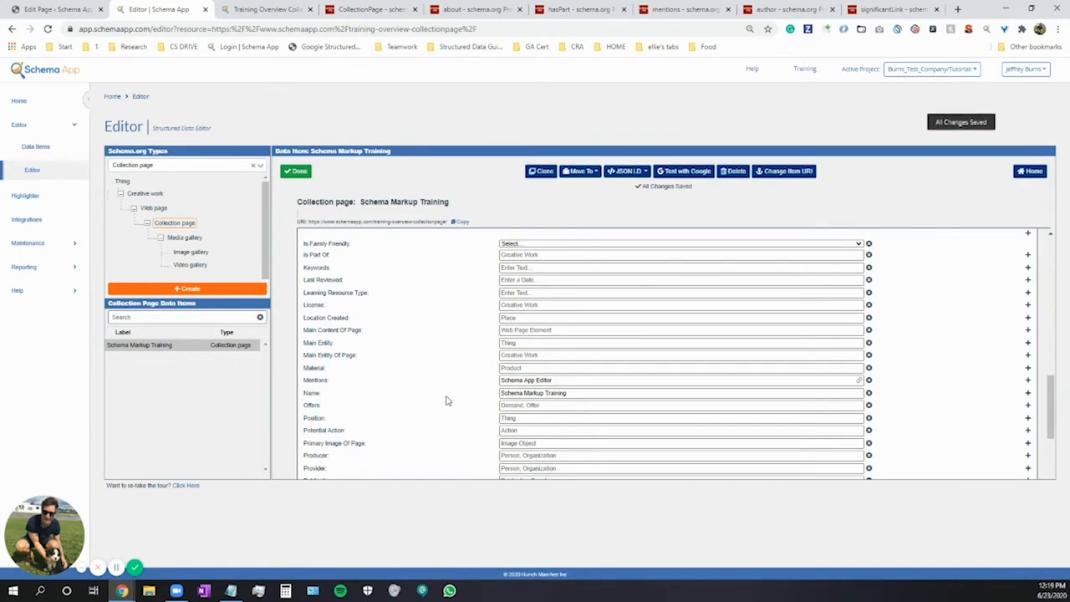
- Link the collection page's Has Part property to the existing "Schema Markup Training" Article
scroll(447, 402, down, 3)
scroll(448, 403, down, 15)
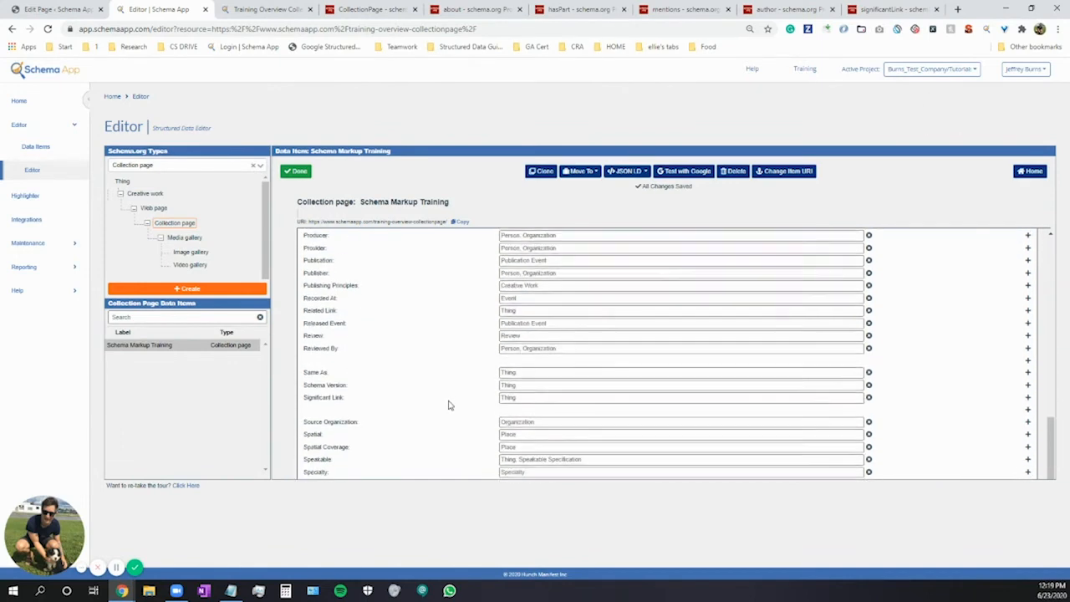
scroll(450, 407, up, 10)
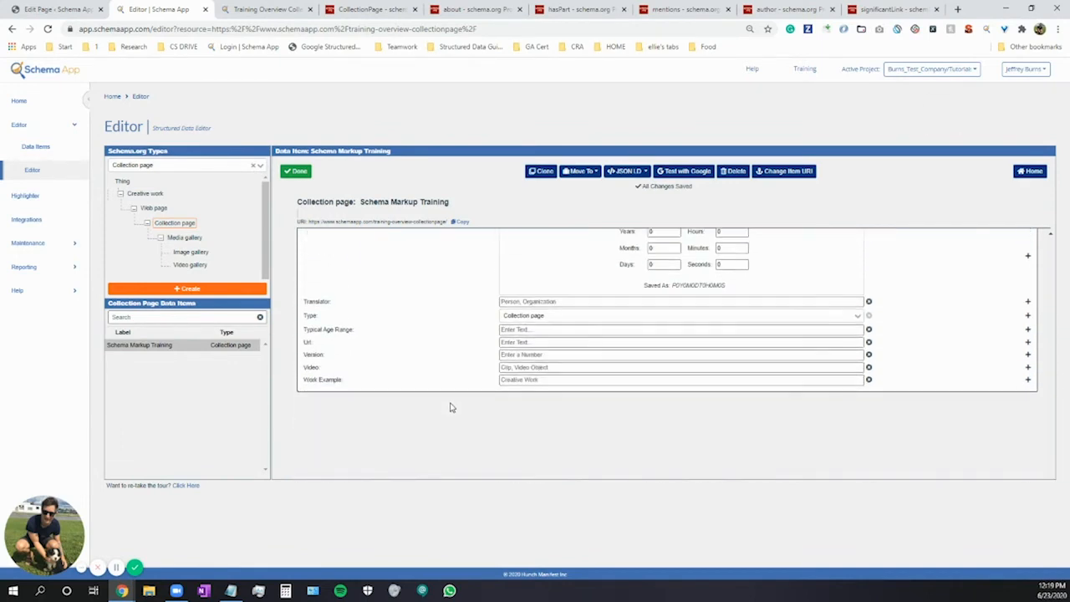
scroll(449, 405, up, 1)
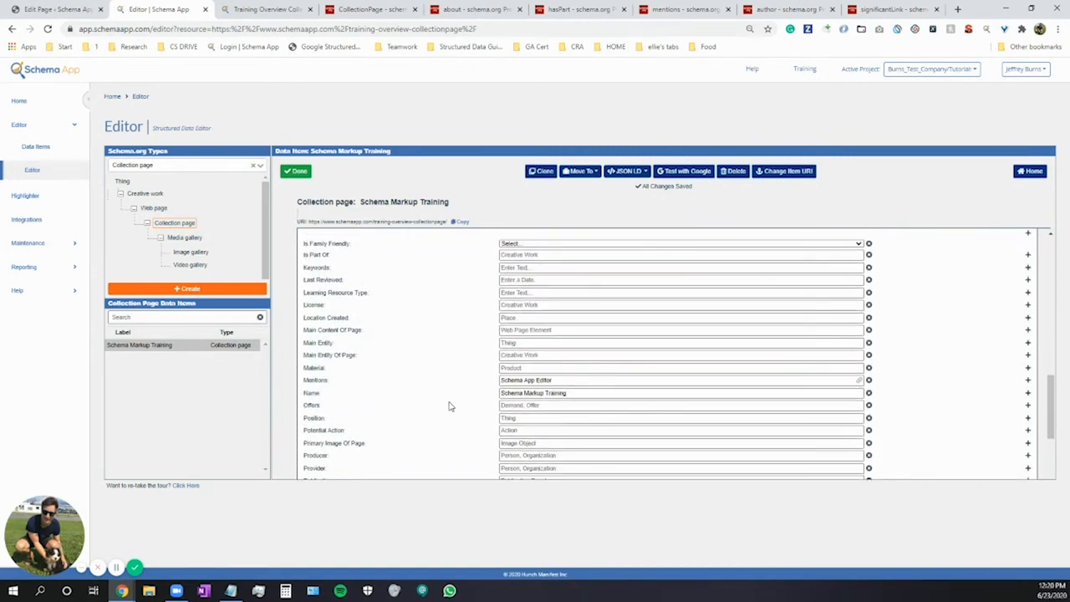
scroll(449, 406, up, 2)
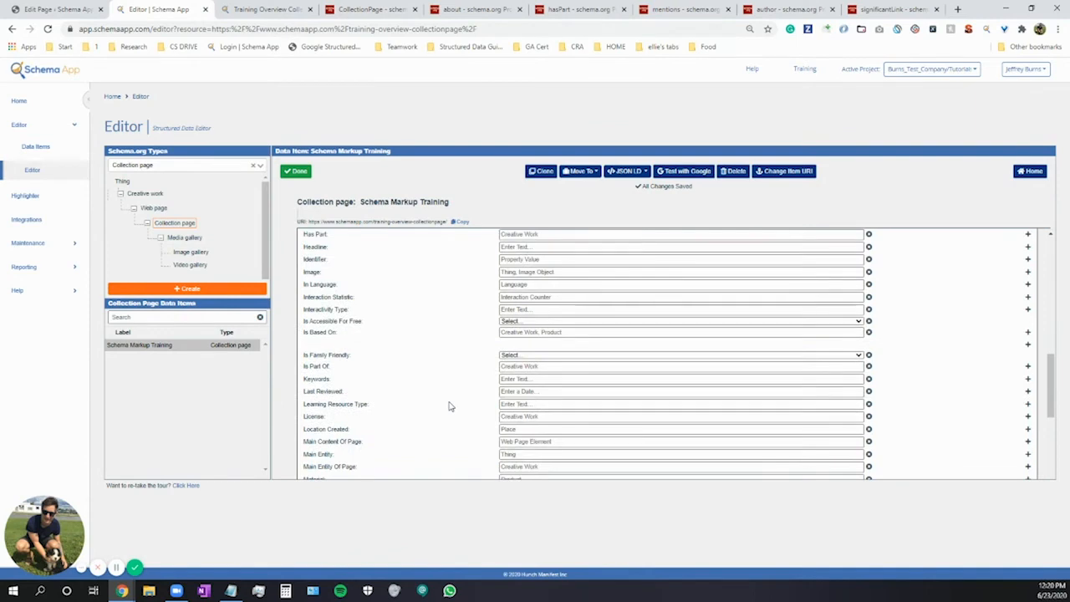
scroll(449, 406, up, 2)
triple_click(318, 293)
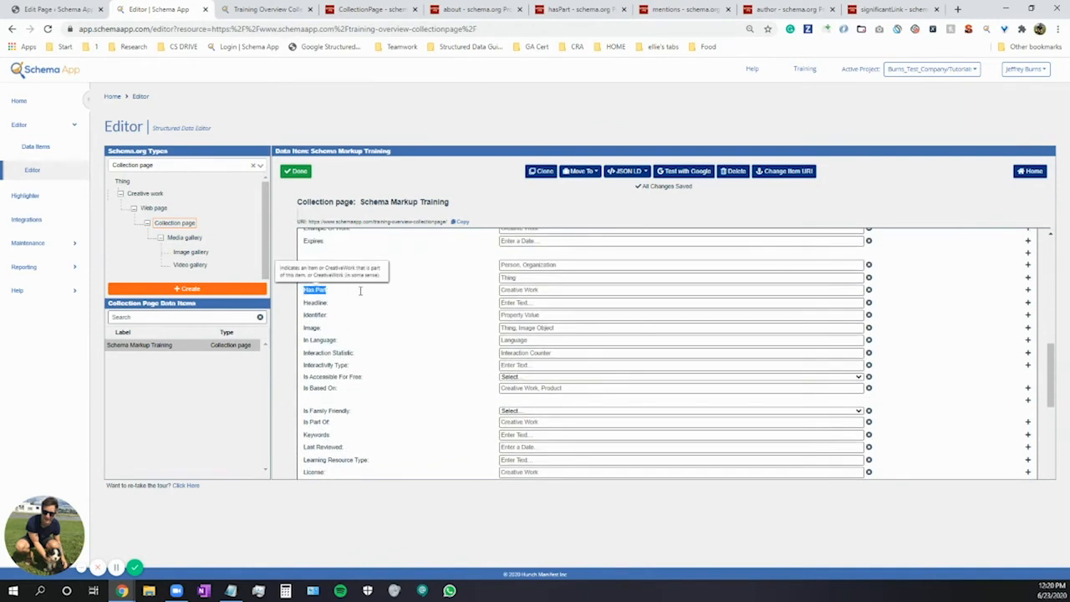
click(505, 290)
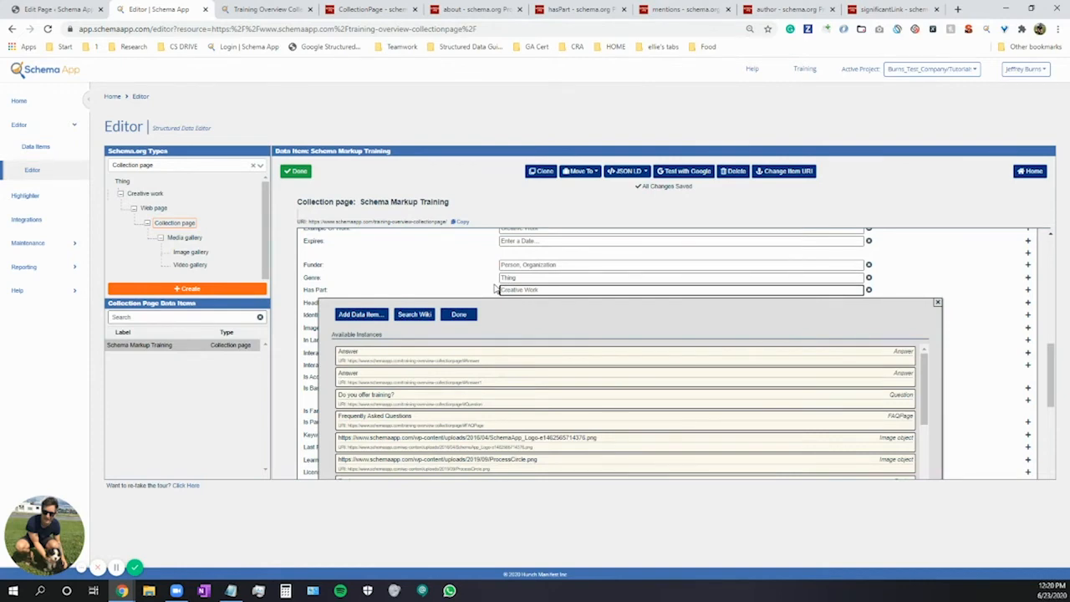
text(a)
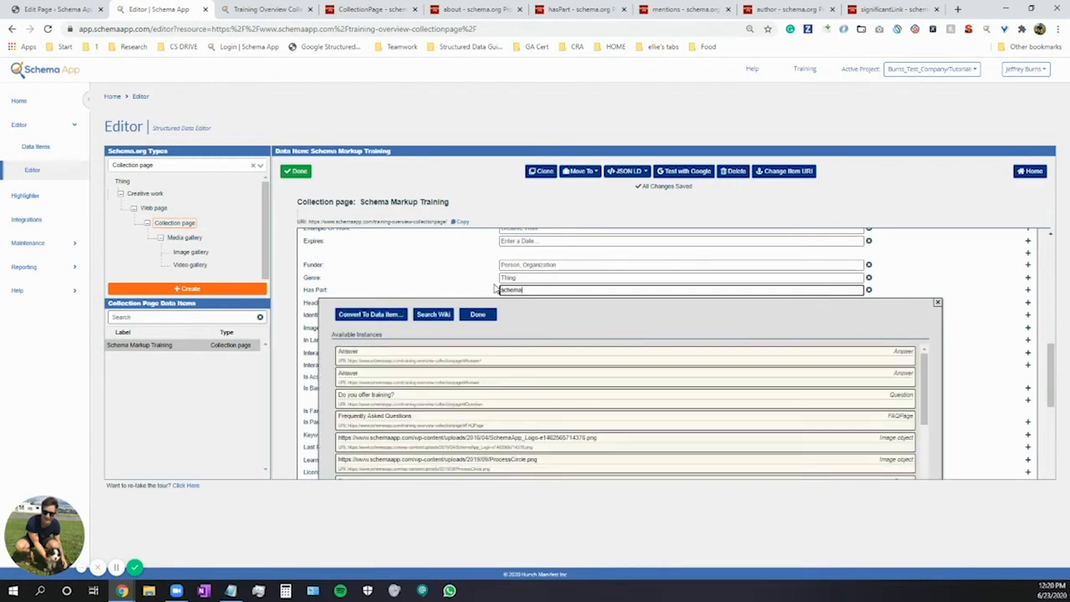
text(chema markup)
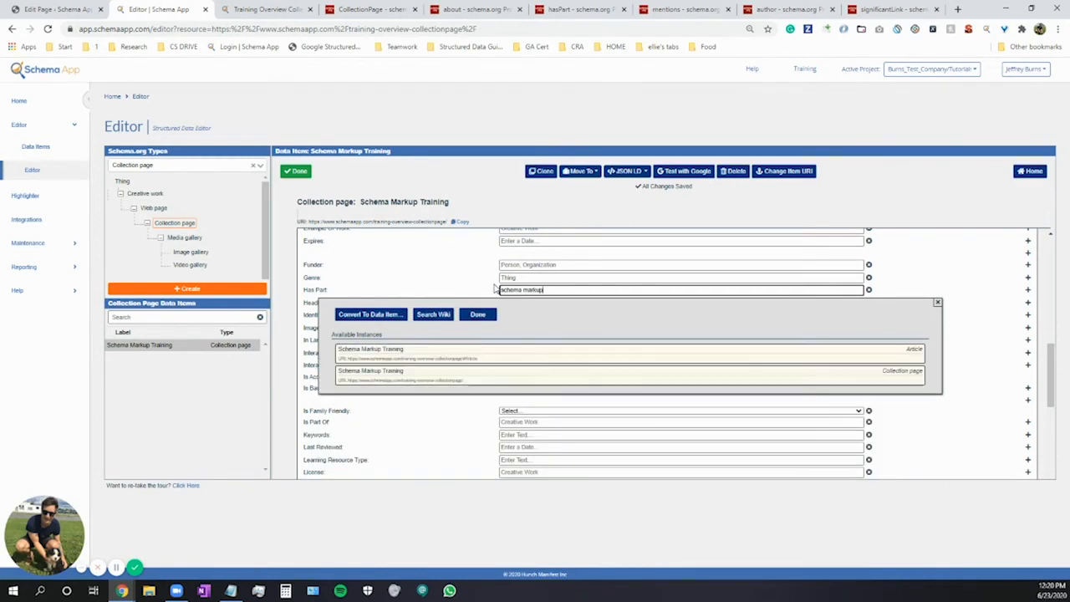
click(473, 364)
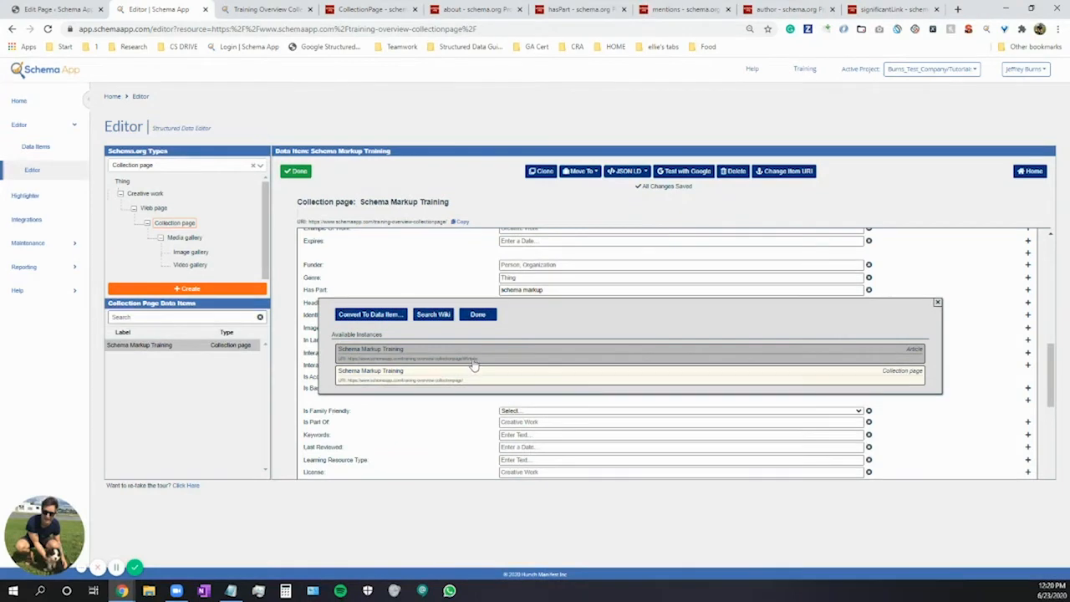
- Add a second Has Part value linked to the existing "Frequently Asked Questions" FAQPage
click(1027, 290)
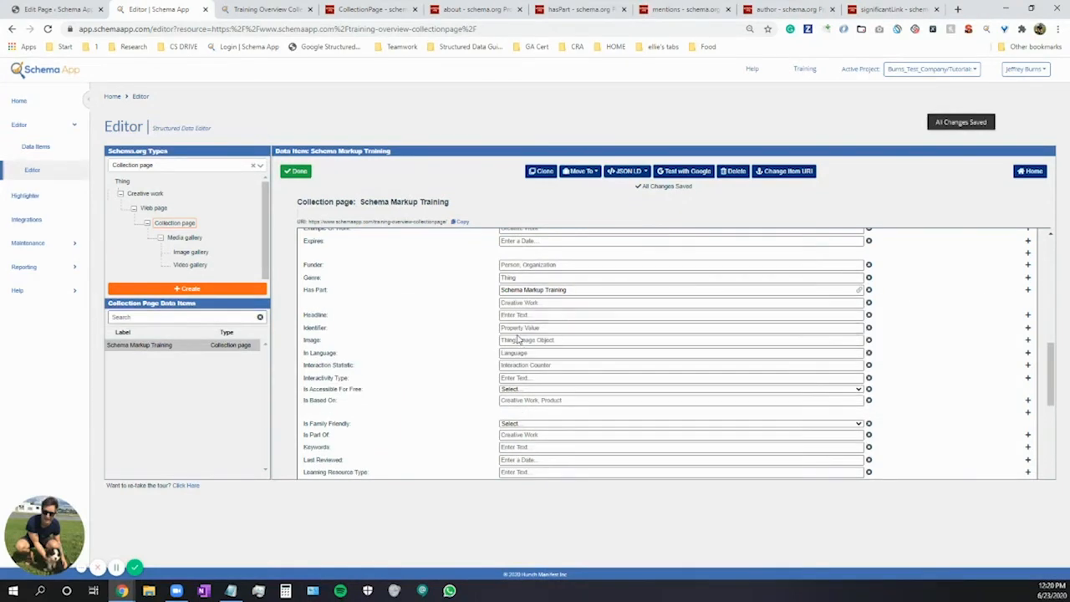
click(518, 302)
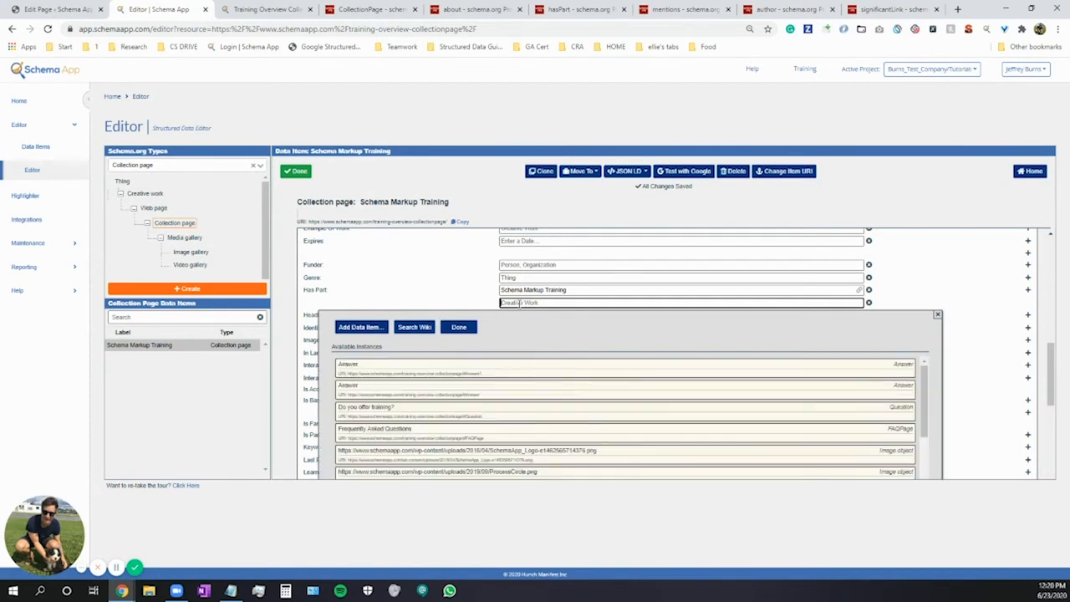
text(I)
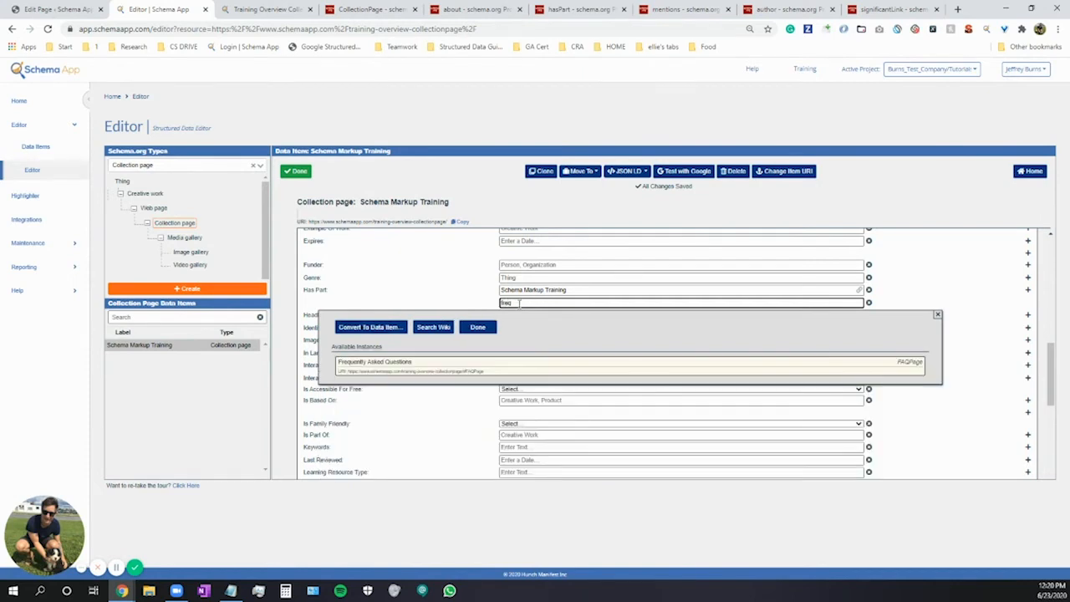
click(476, 371)
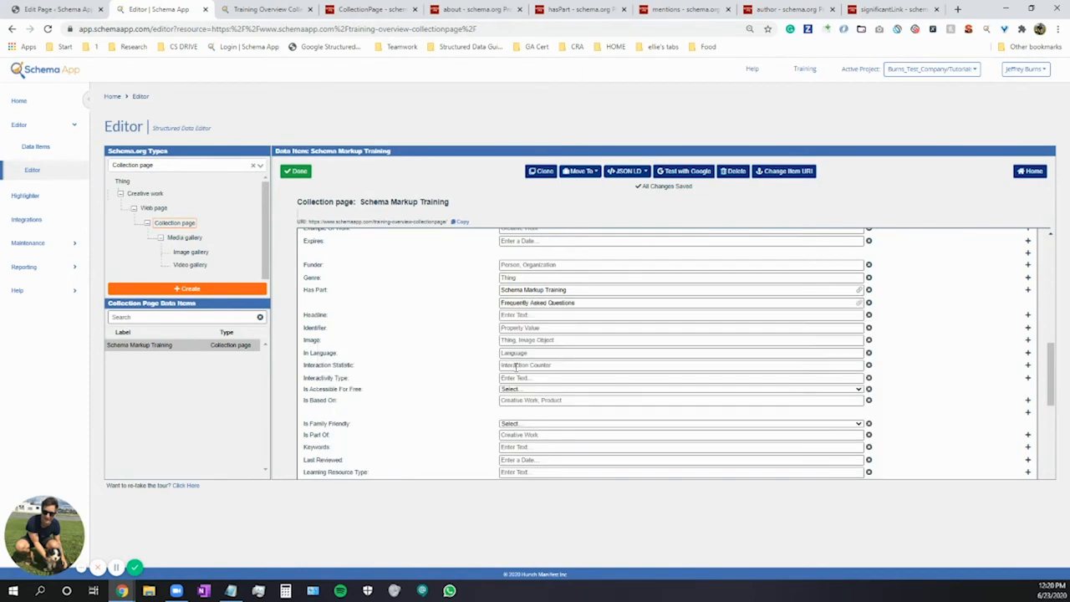
- Add a third Has Part value linked to the existing "Schema App Virtual Onboarding" video object
click(1028, 290)
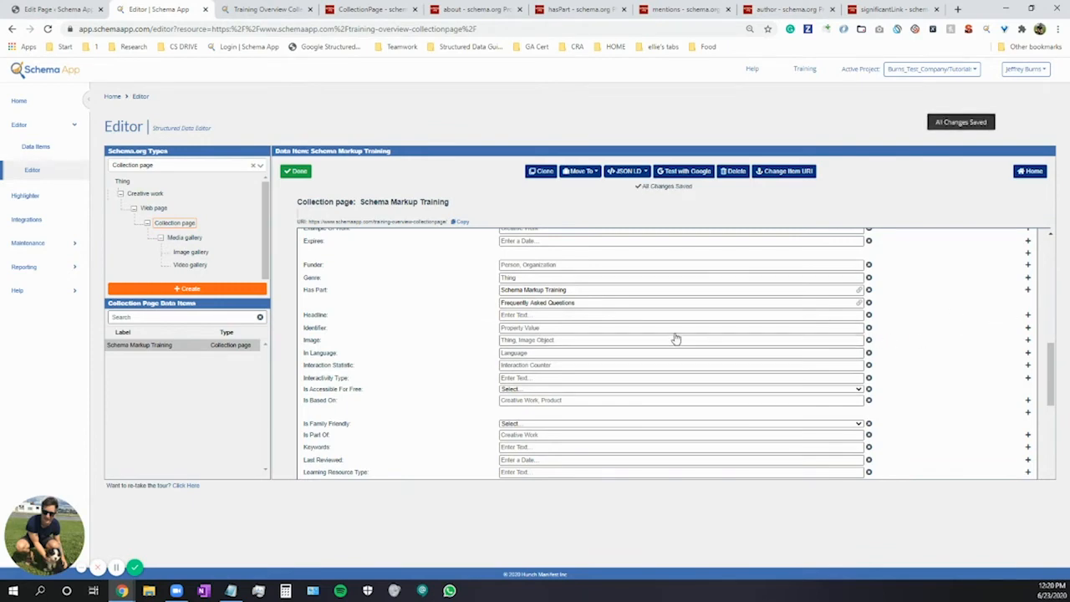
click(520, 316)
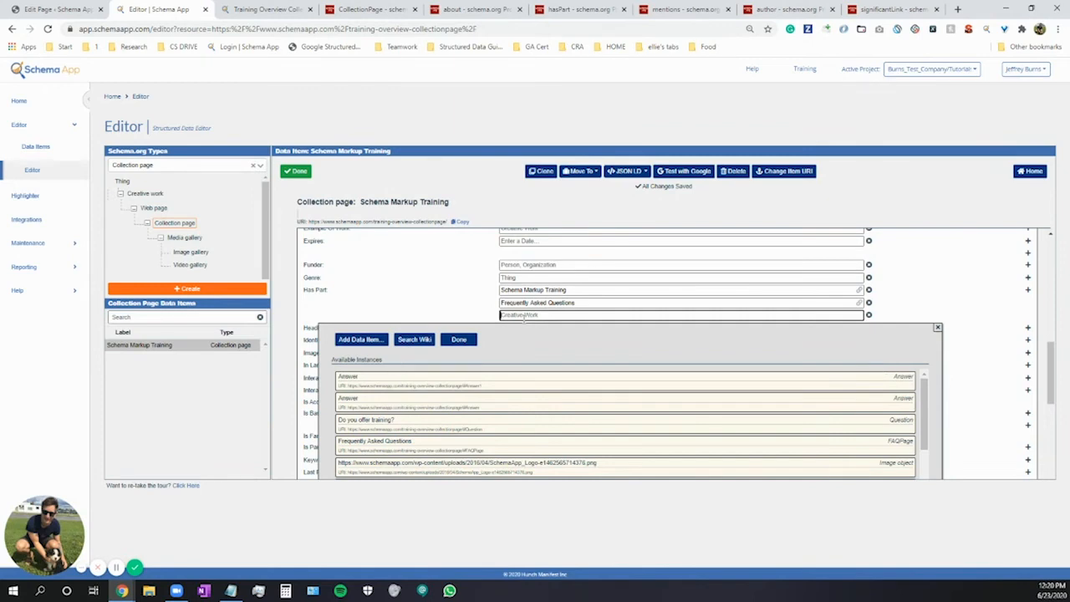
text(schema app virt)
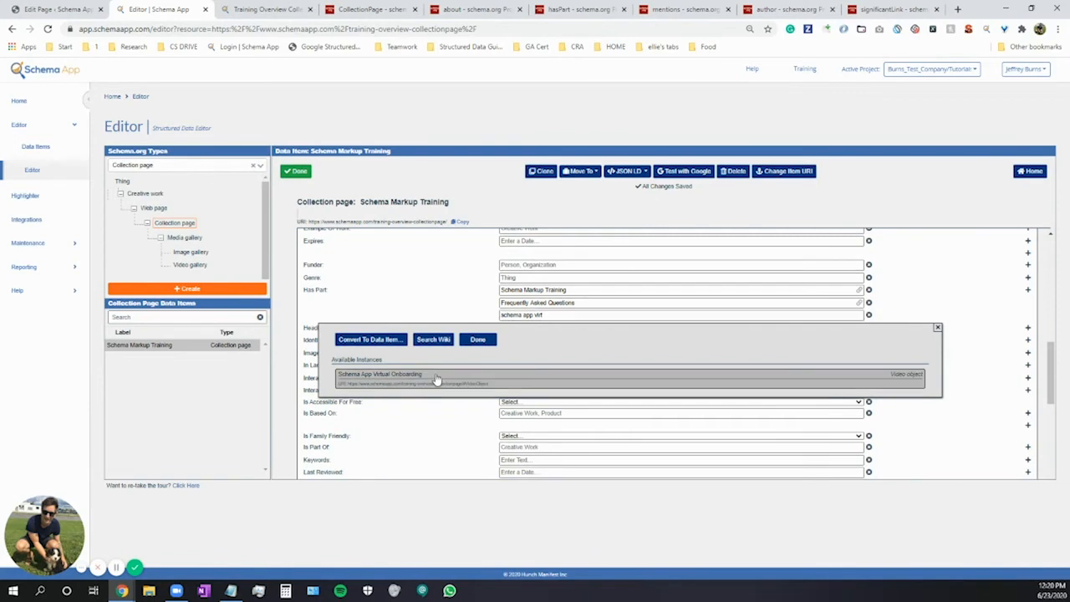
click(435, 377)
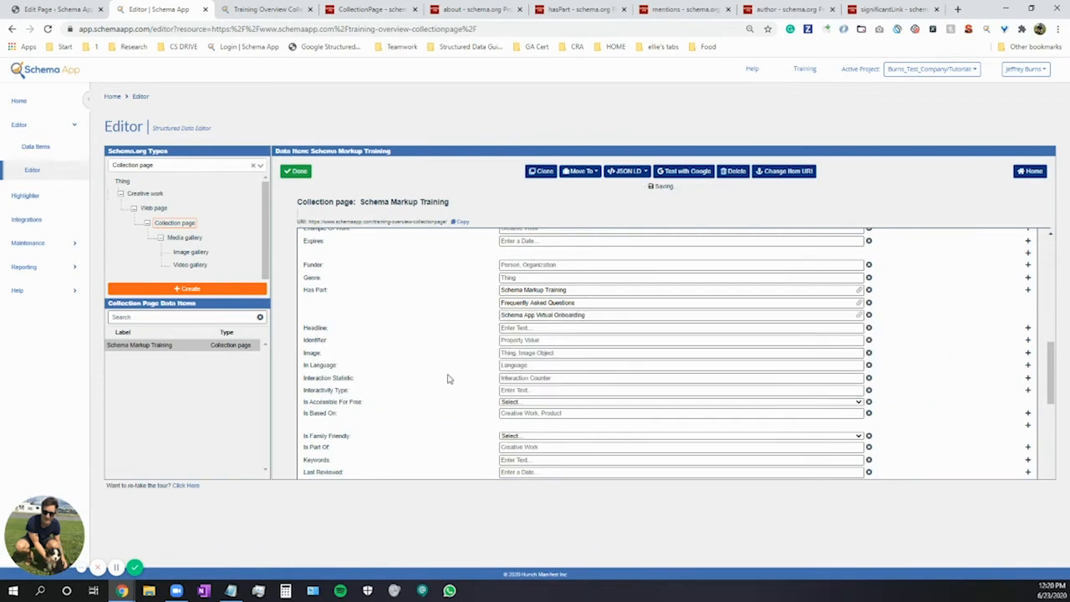
scroll(445, 365, down, 2)
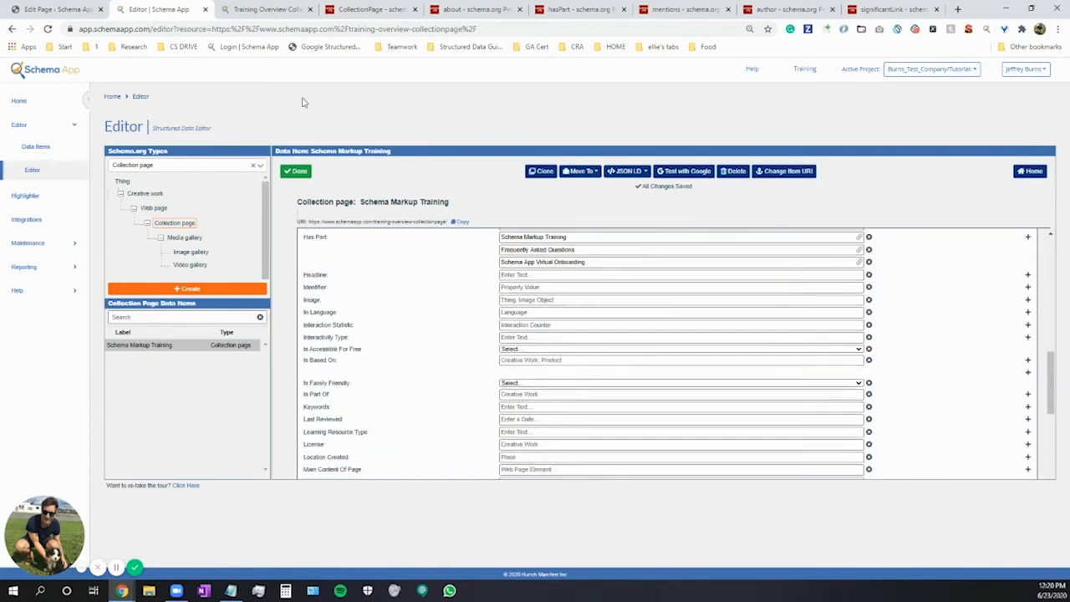
click(268, 9)
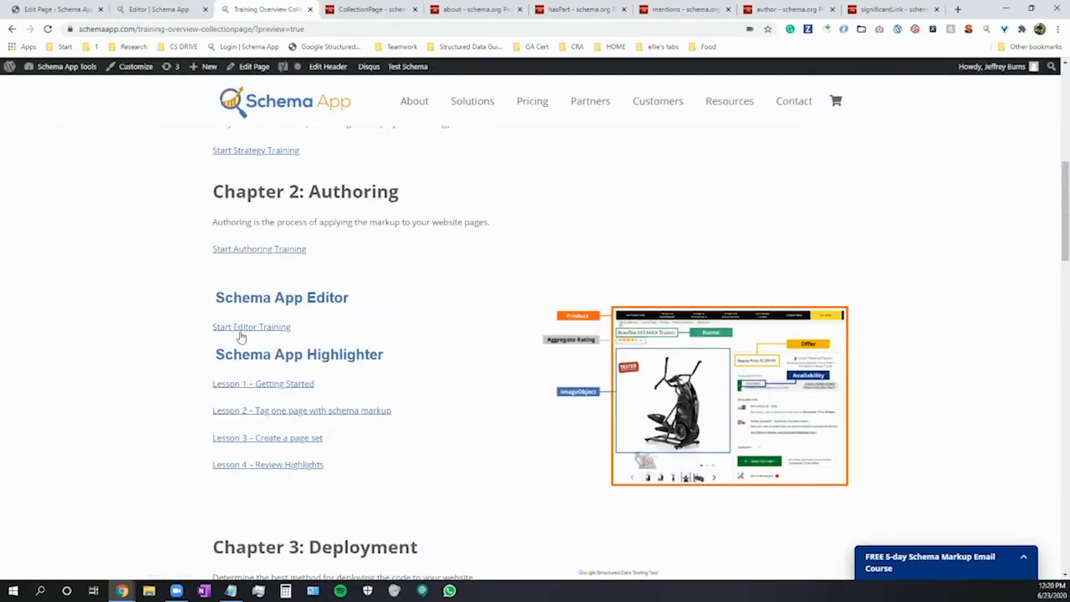
right_click(242, 153)
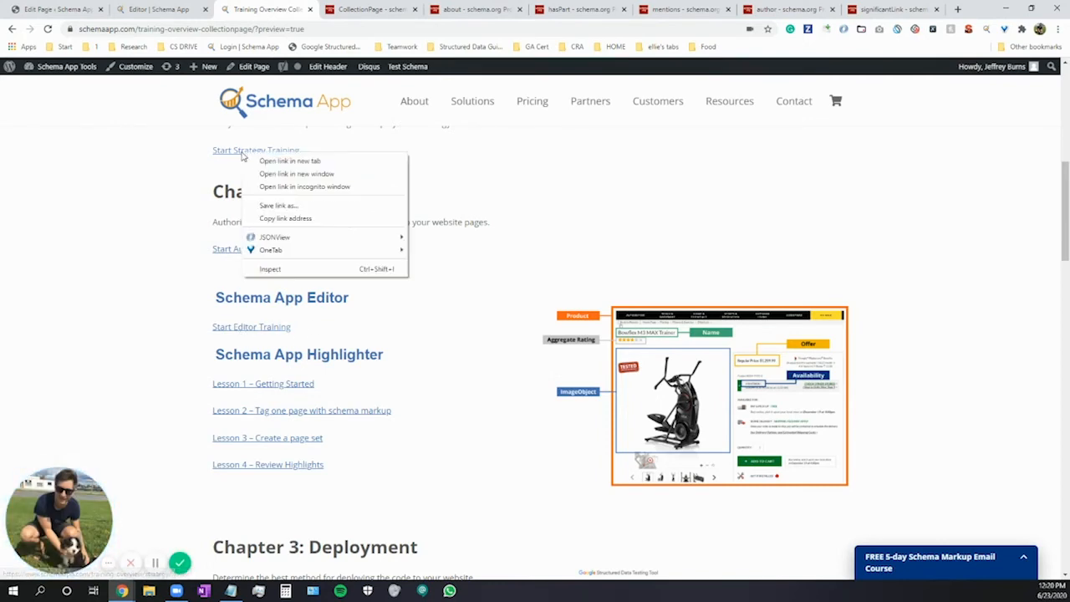
click(299, 218)
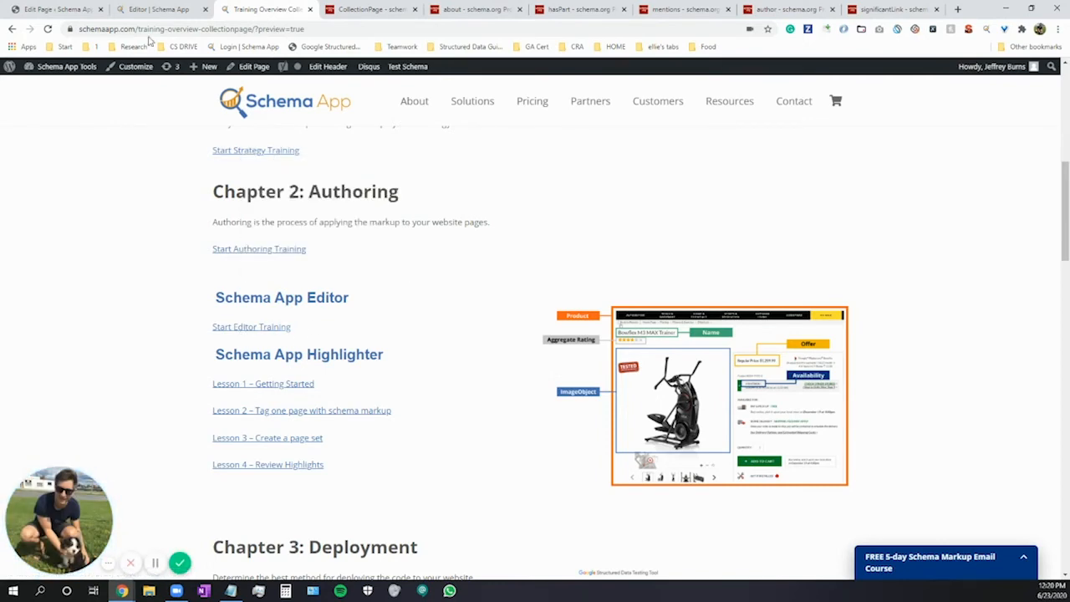
click(158, 9)
scroll(452, 347, down, 5)
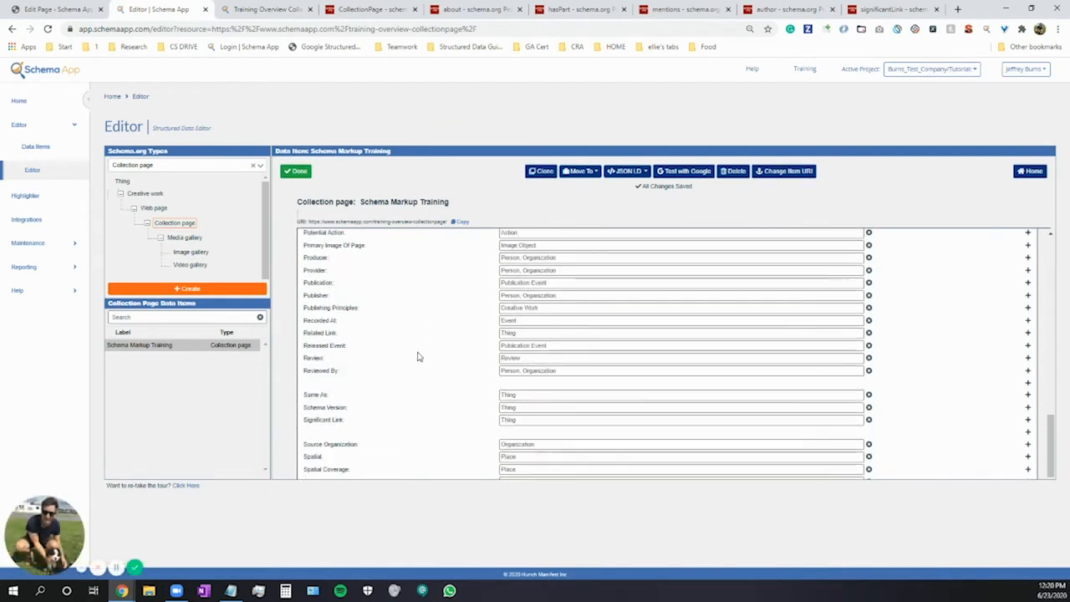
click(501, 420)
text(https://www.schemaapp.com/training-overview/strategy/)
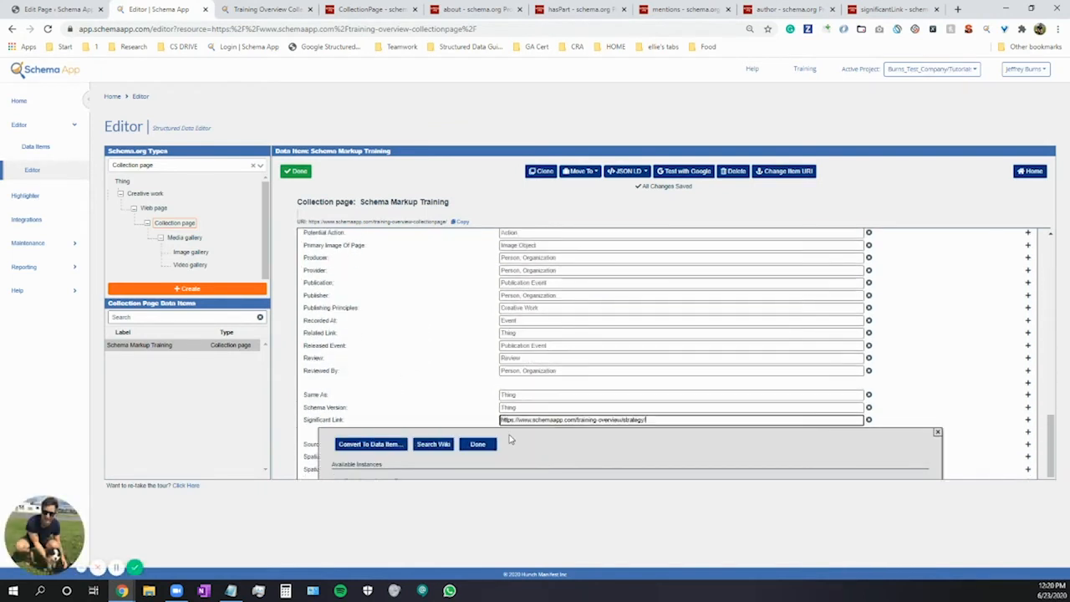
click(914, 413)
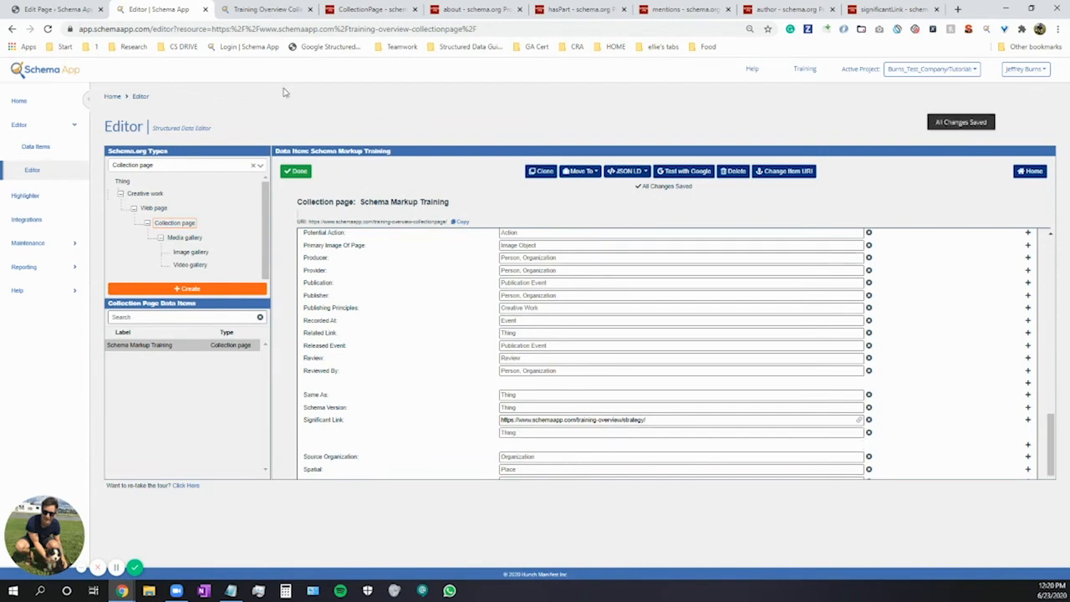
click(261, 9)
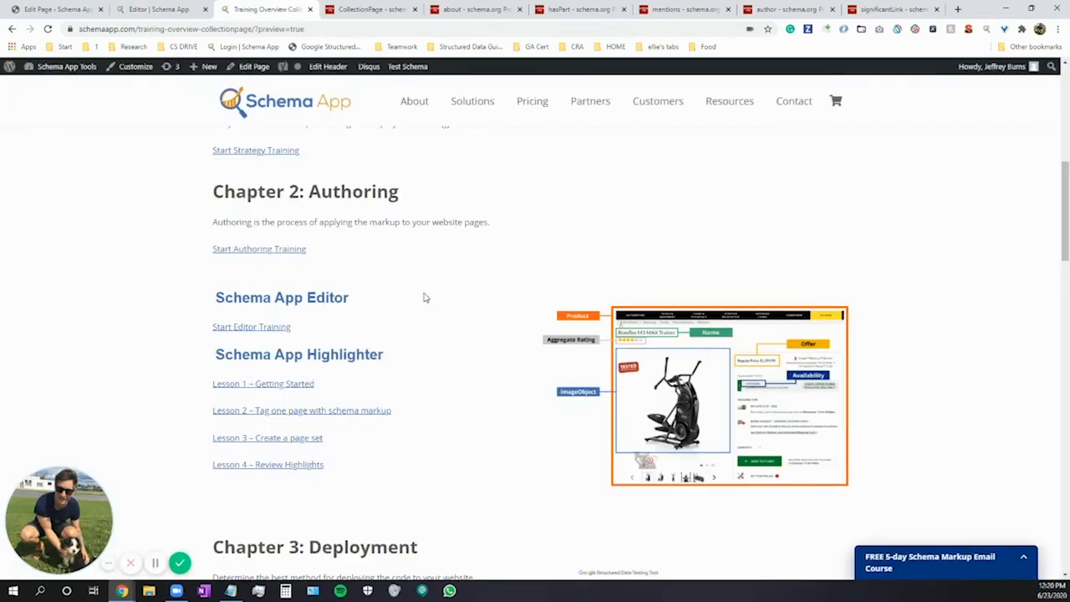
right_click(252, 442)
click(313, 507)
click(149, 9)
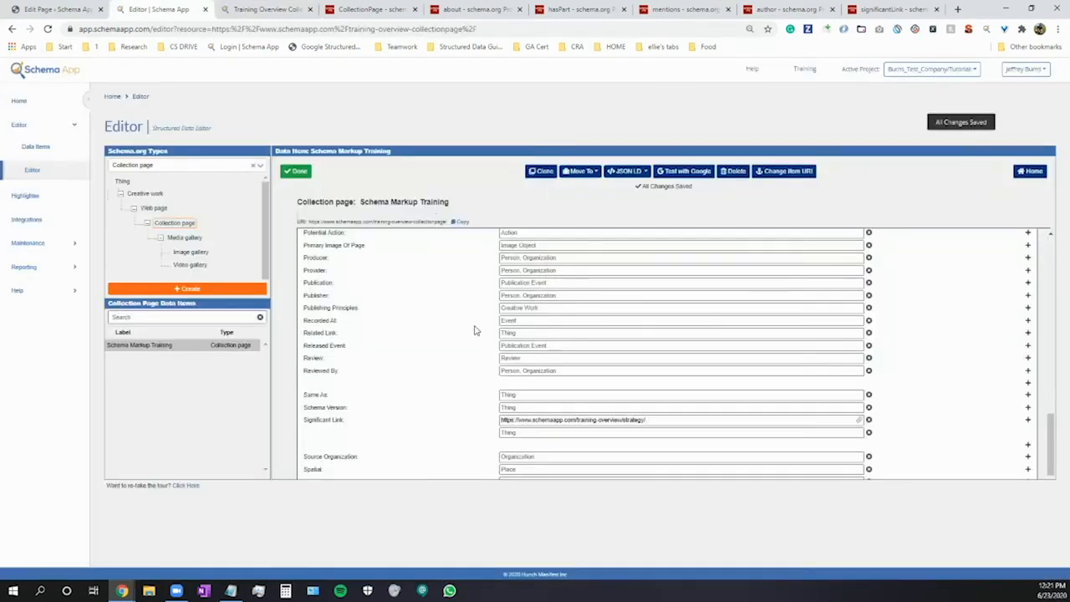
click(520, 432)
key(ctrl+v)
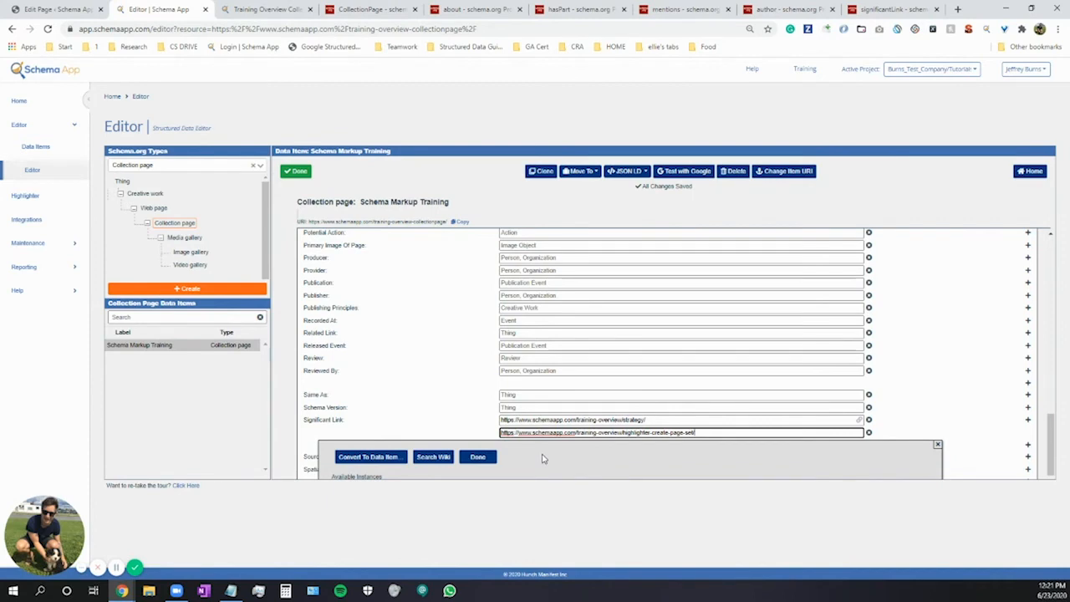
click(483, 463)
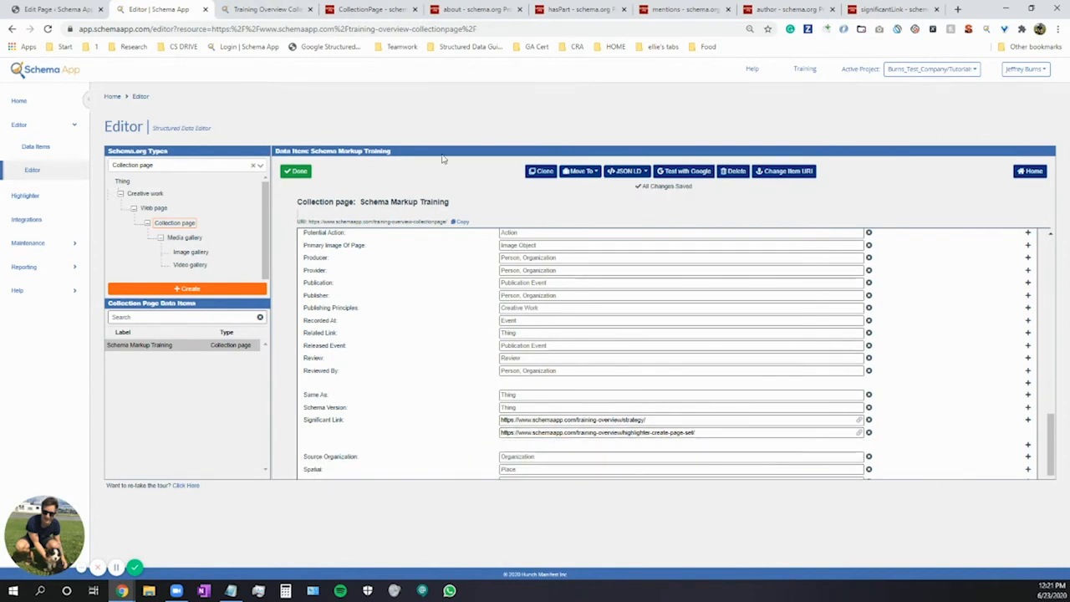
- Finish editing the Schema Markup Training collection page and review its description in the summary
click(299, 173)
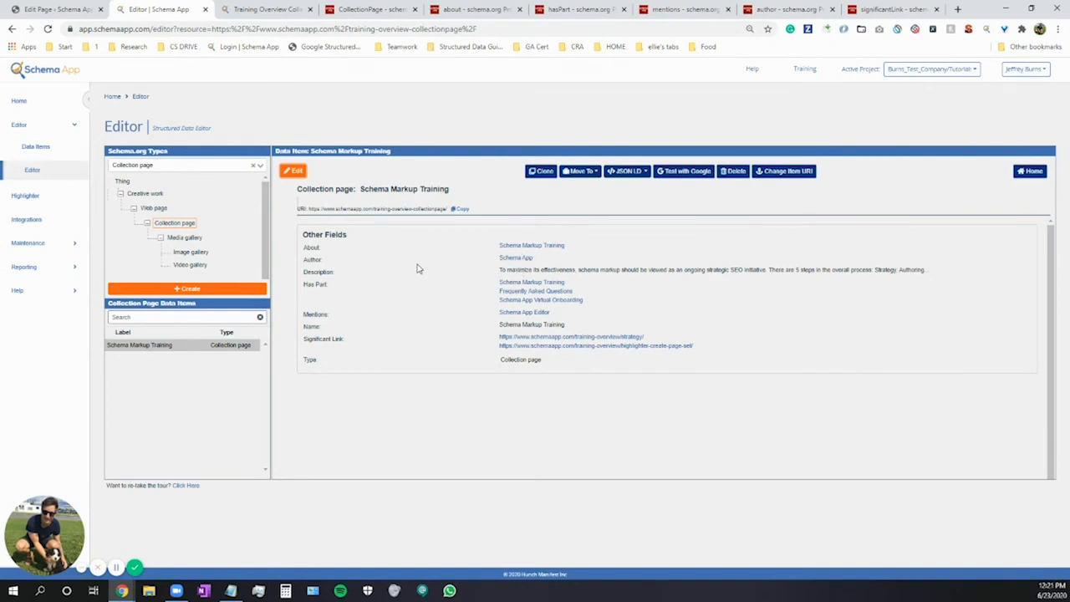
drag(498, 271, 643, 274)
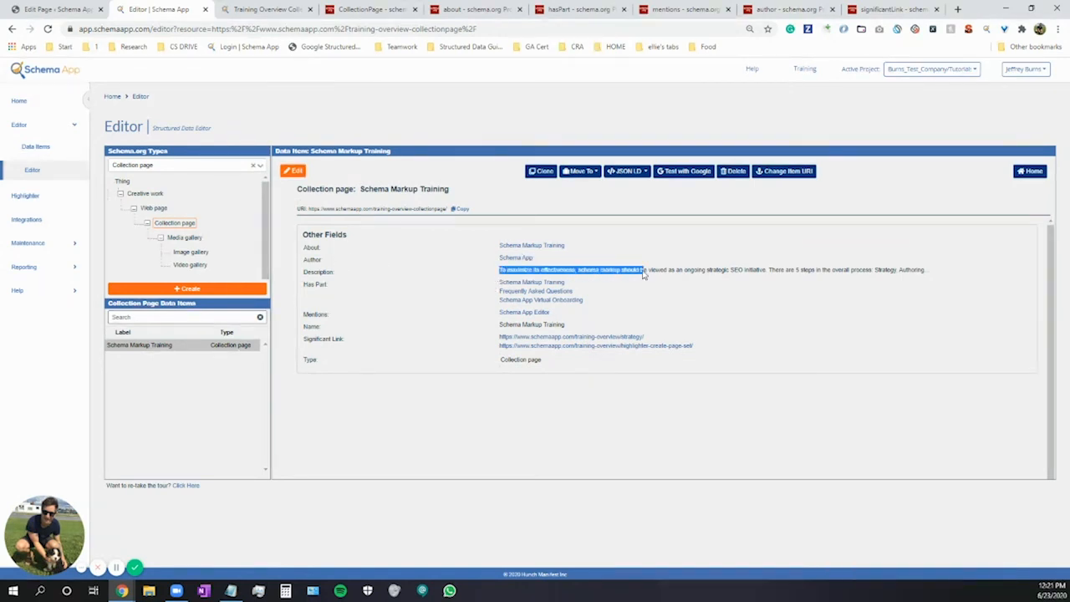
click(649, 272)
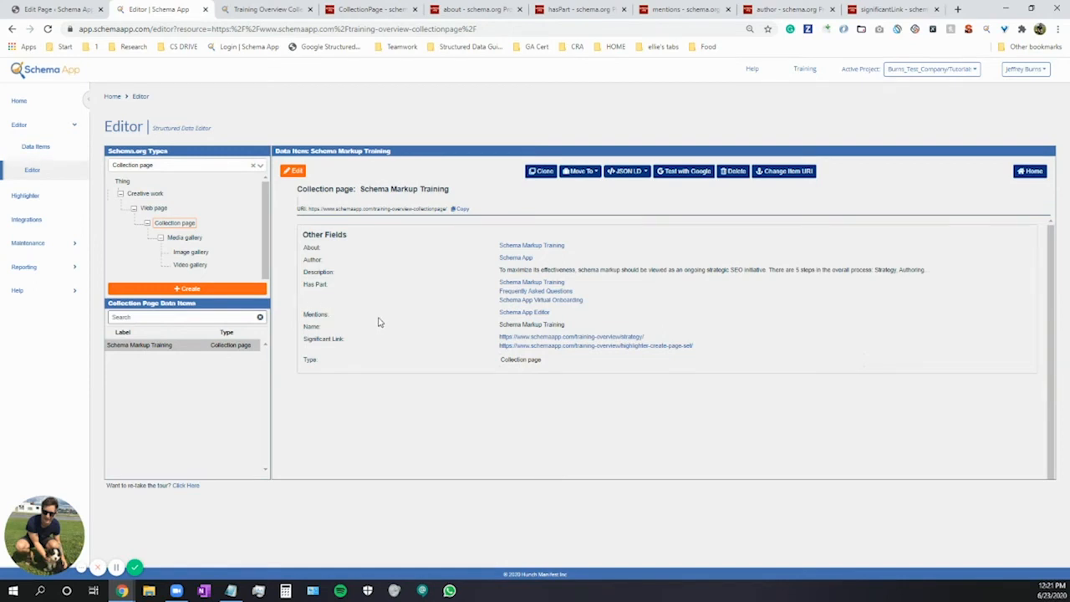
- View the collection page's JSON-LD and test it in Google's Structured Data Testing Tool
click(634, 172)
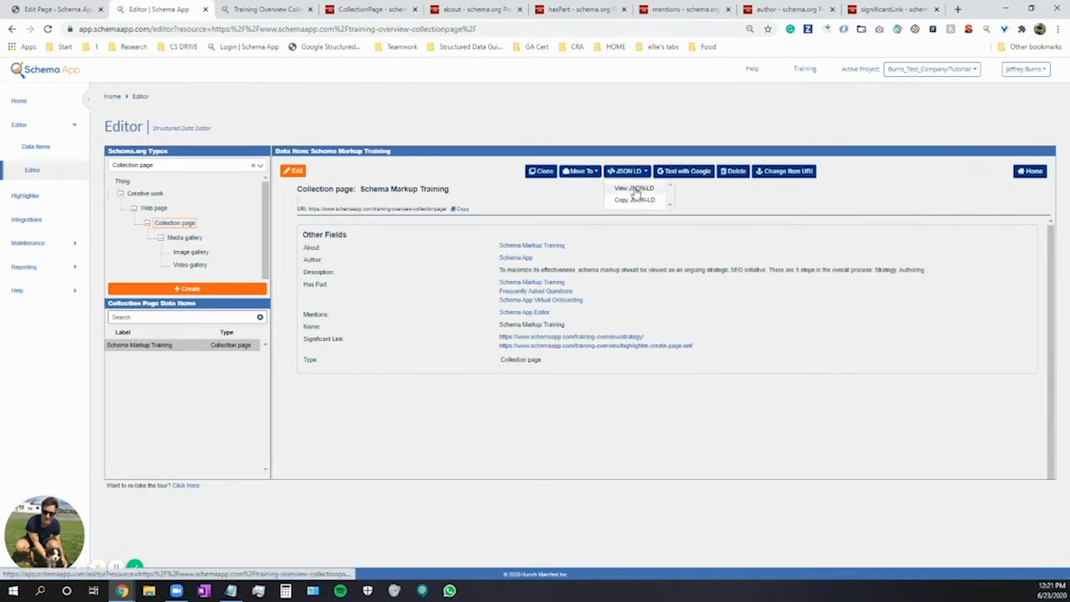
click(634, 189)
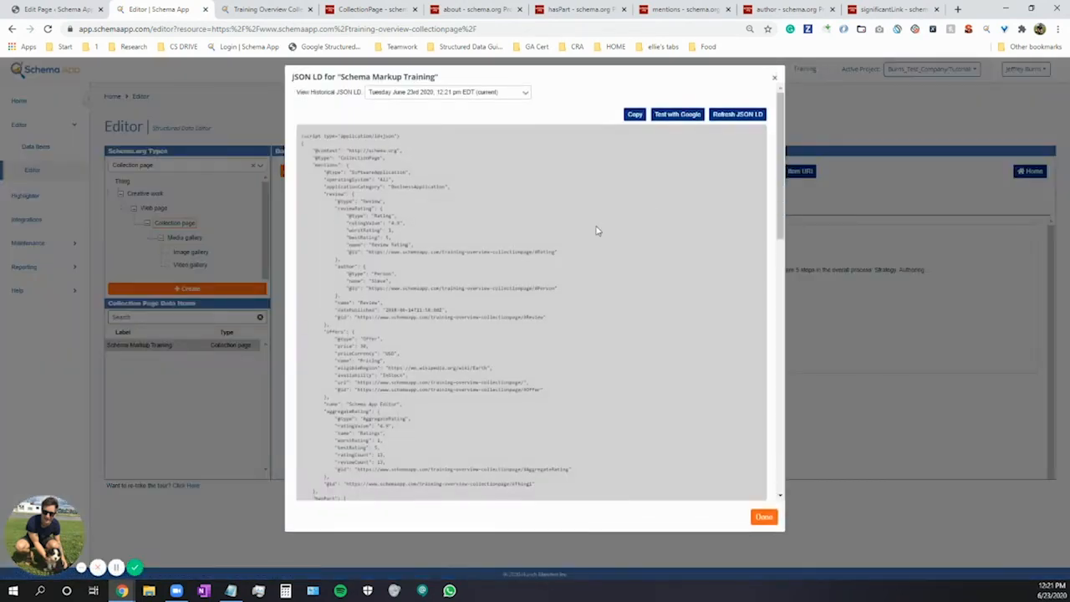
click(682, 117)
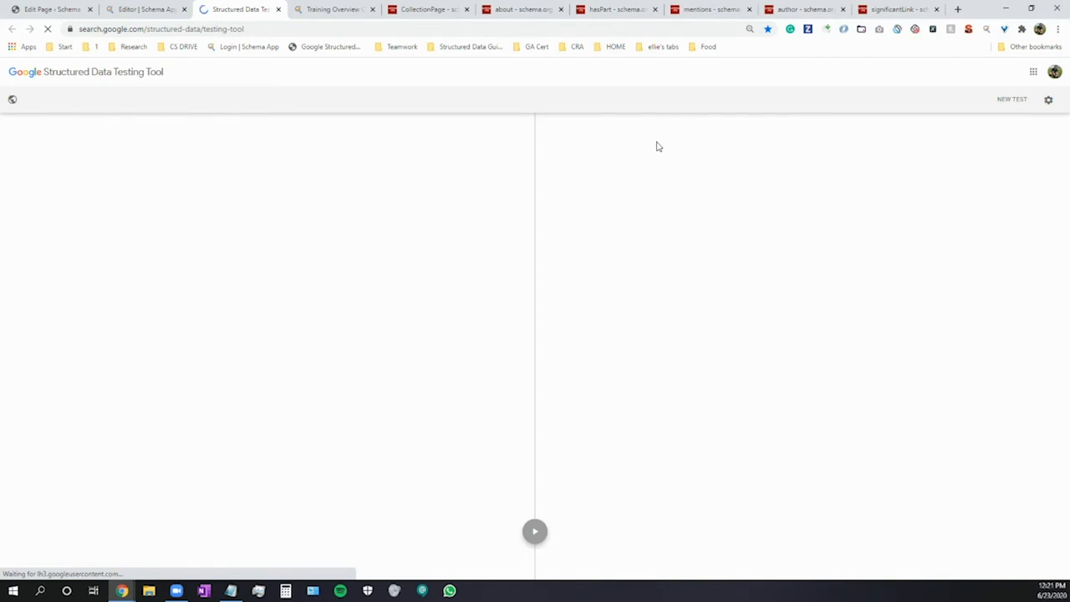
click(535, 531)
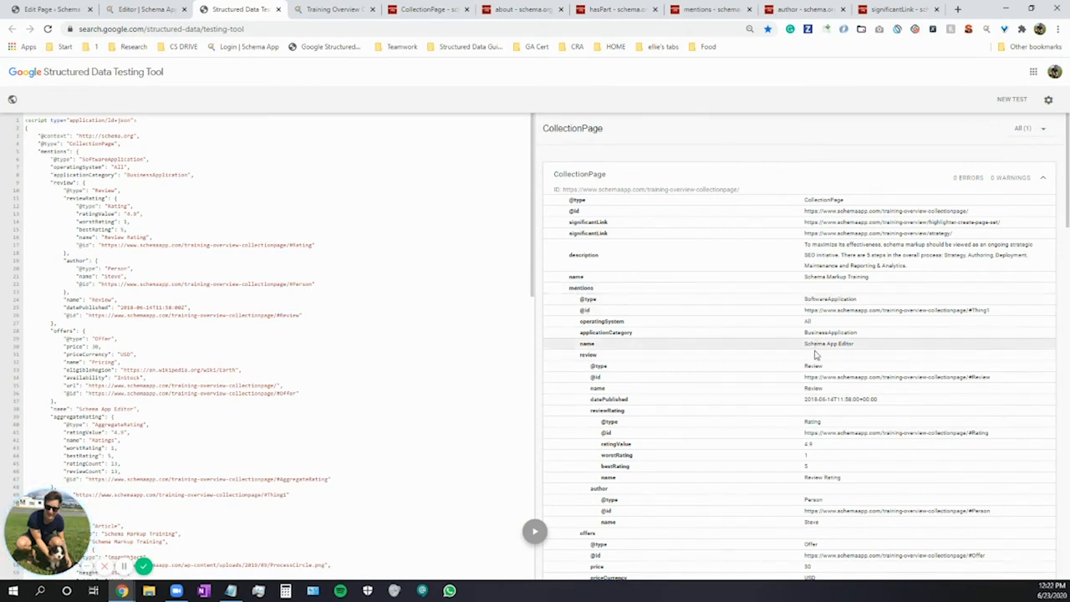
- Examine the CollectionPage test results, covering the mentions software application, the Article, FAQPage and VideoObject hasPart entries, and the author organization
drag(804, 344, 864, 346)
click(864, 345)
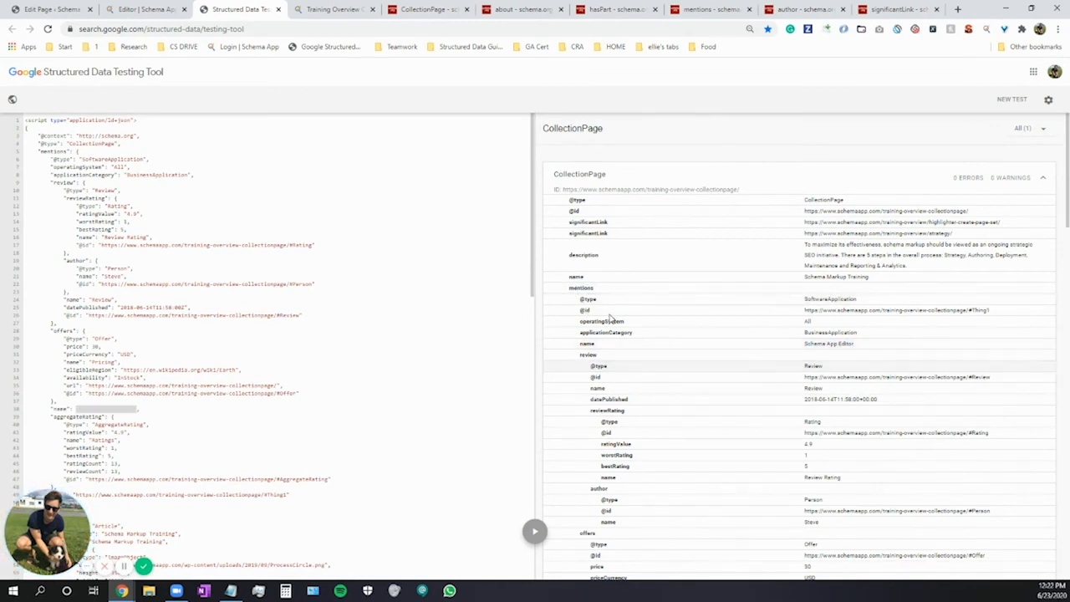
scroll(568, 338, down, 5)
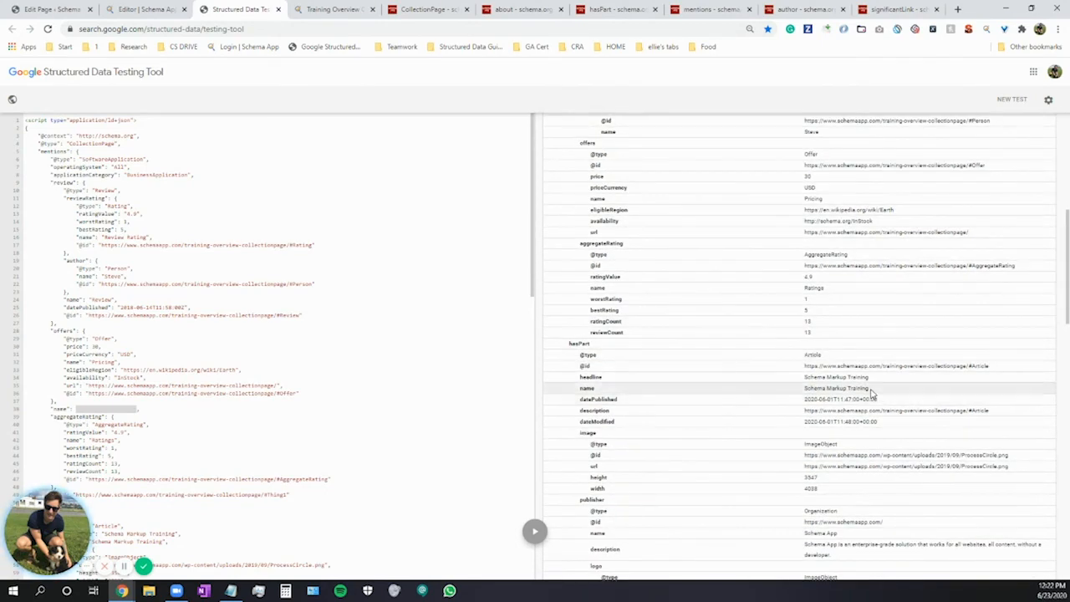
drag(871, 393, 798, 390)
scroll(569, 374, down, 3)
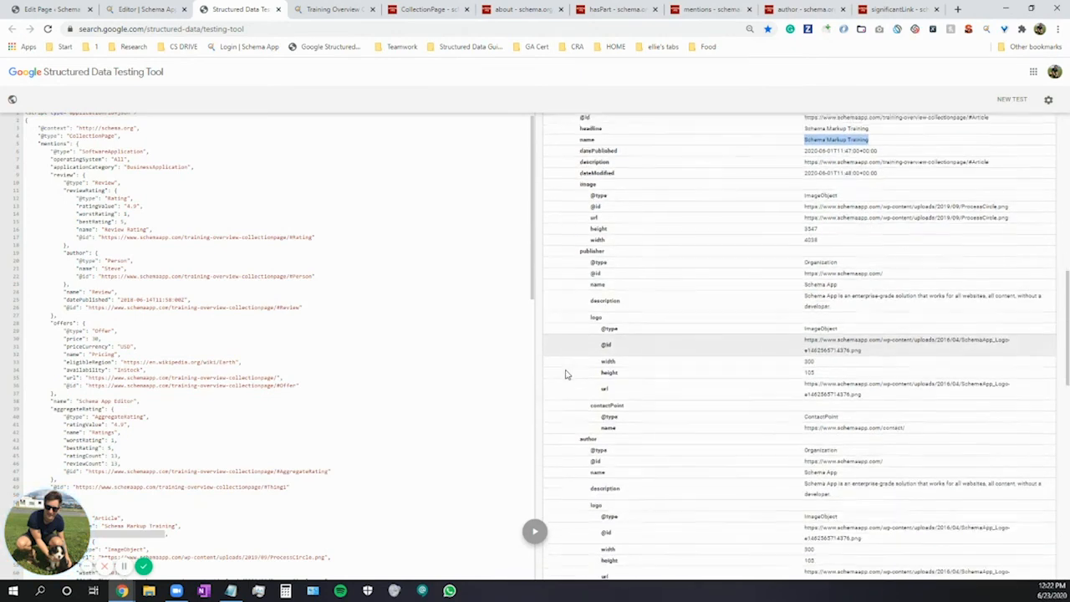
scroll(564, 373, down, 4)
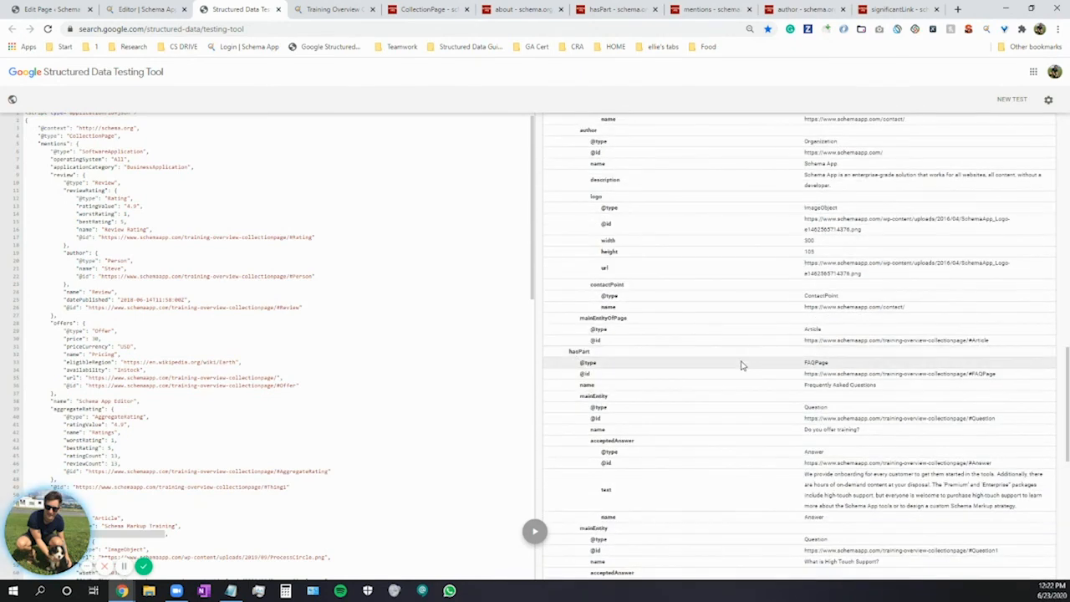
drag(859, 429, 803, 429)
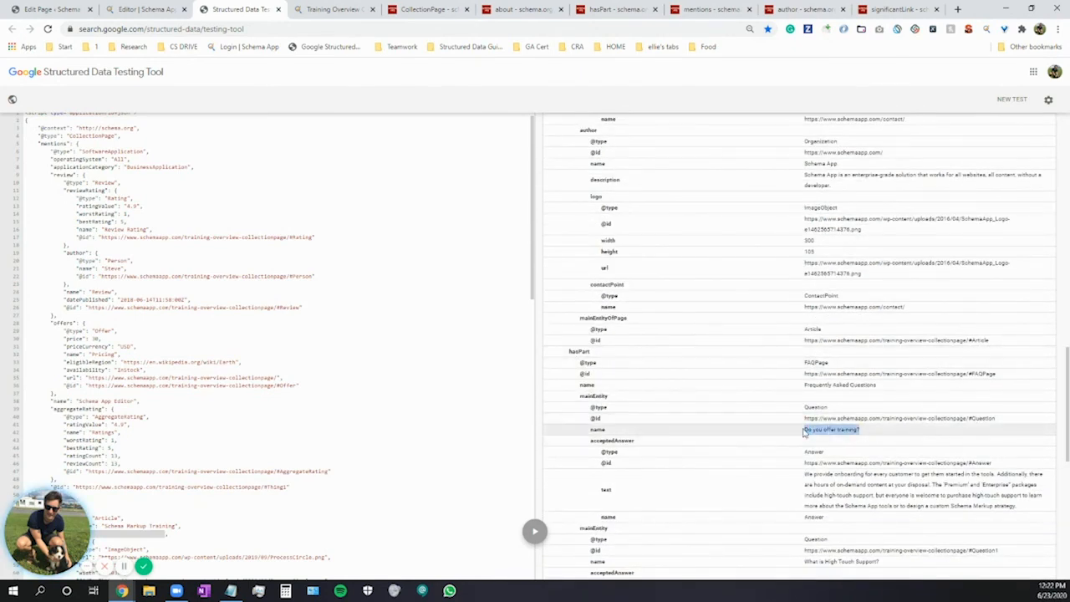
scroll(568, 382, down, 3)
scroll(569, 383, down, 2)
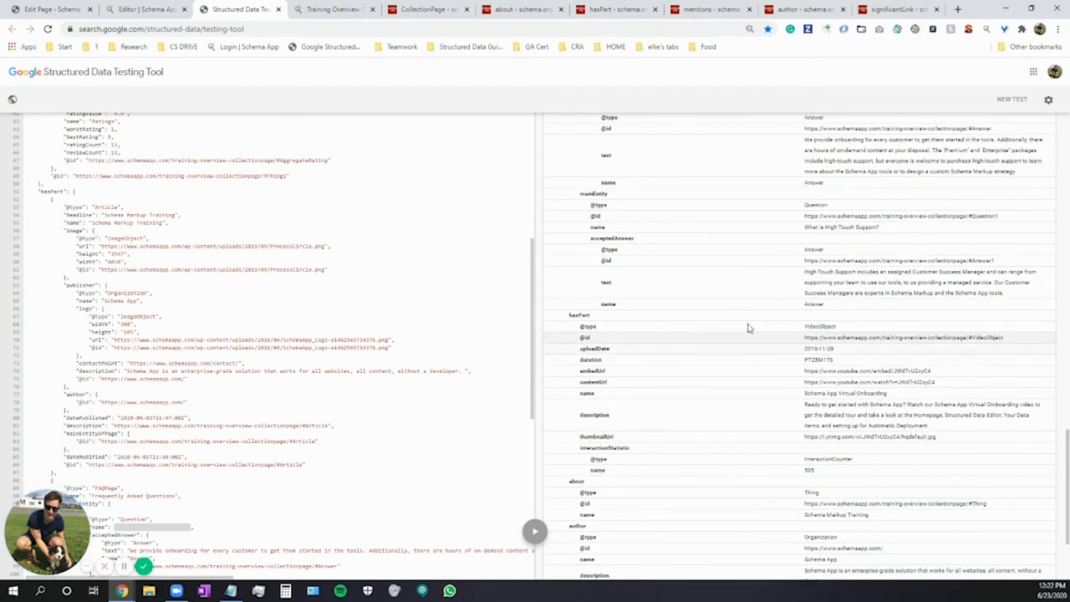
drag(798, 328, 869, 328)
scroll(798, 355, down, 2)
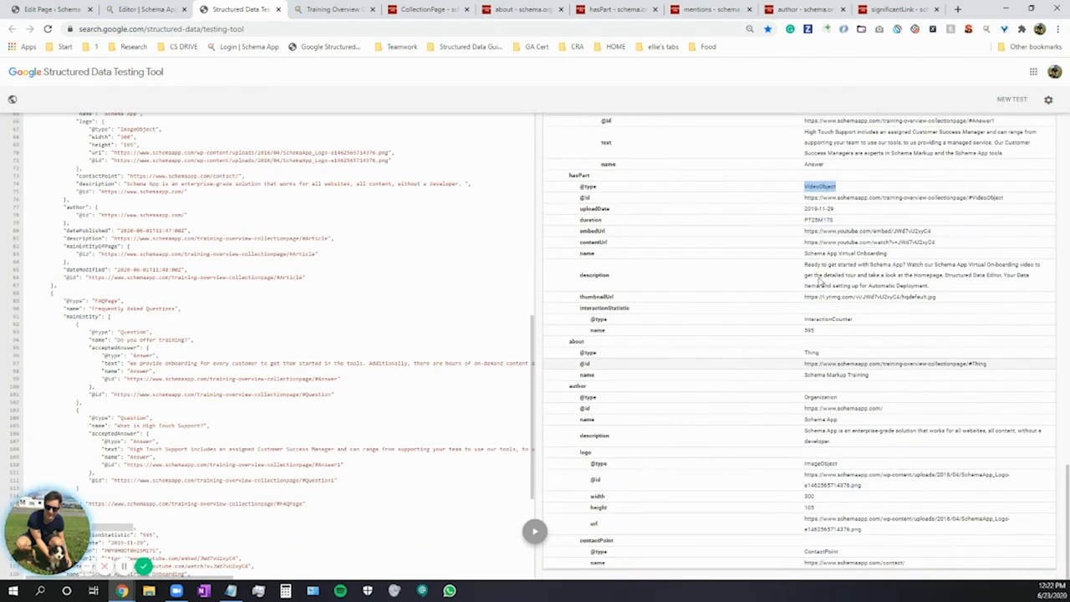
drag(888, 253, 739, 269)
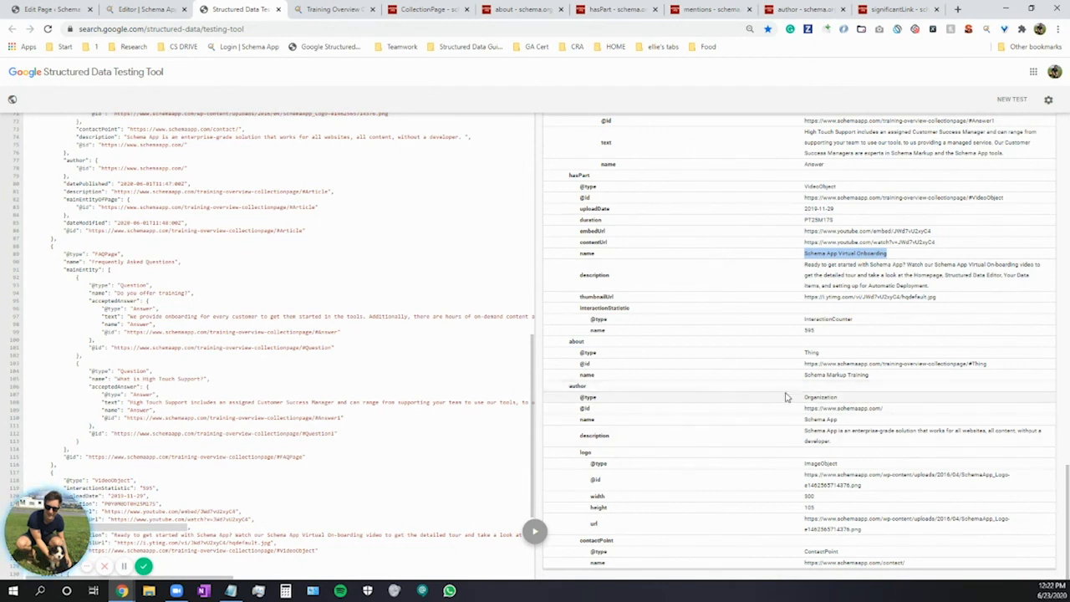
drag(800, 397, 840, 423)
click(840, 424)
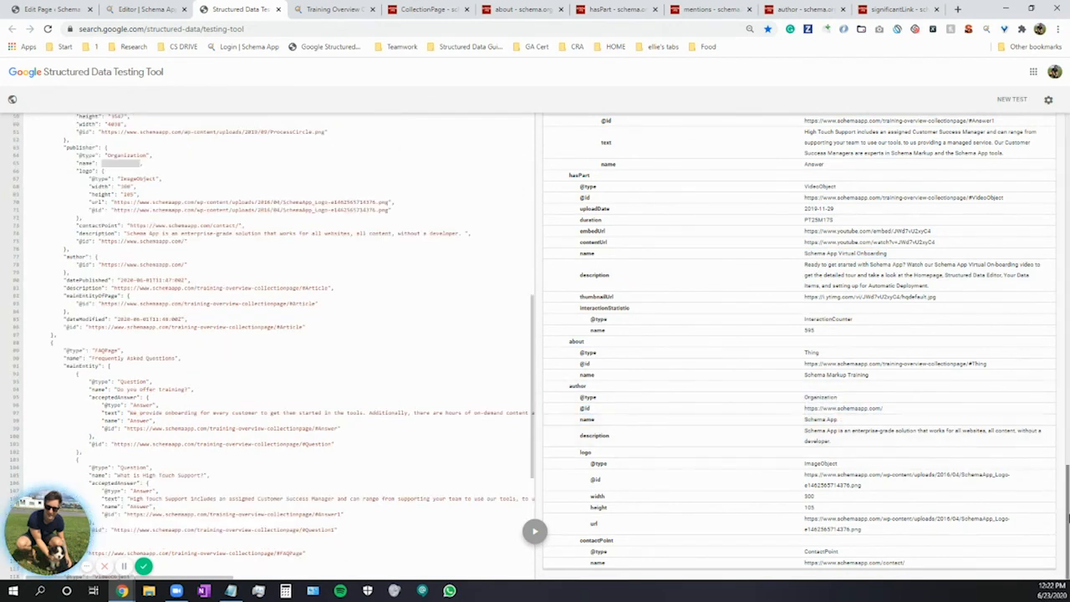
- Recheck the beginning of the CollectionPage results, return to Schema App Editor and close the JSON-LD view
drag(1068, 516, 1044, 157)
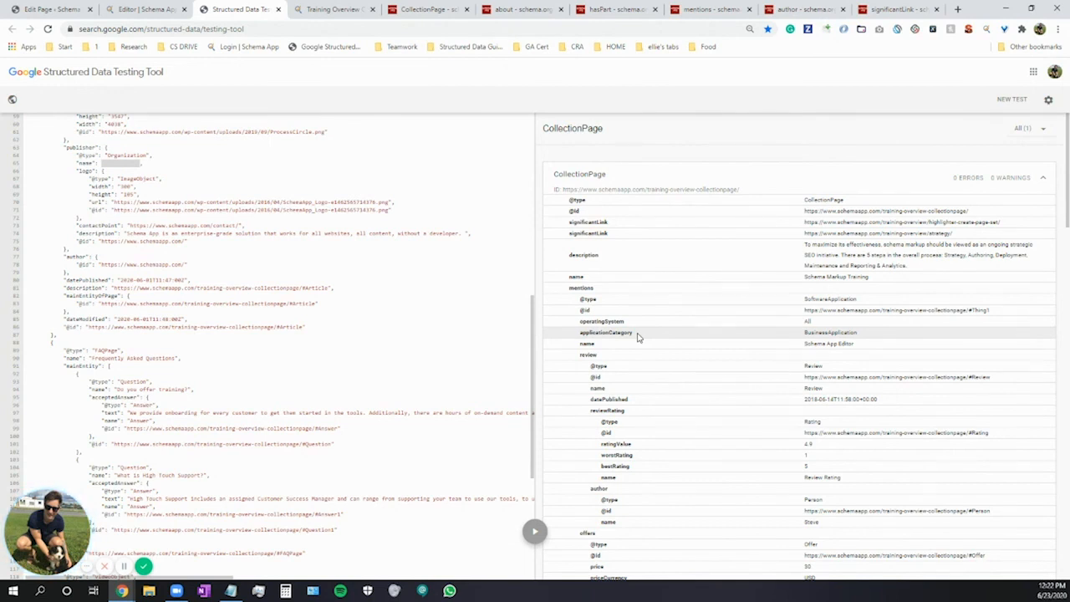
click(146, 9)
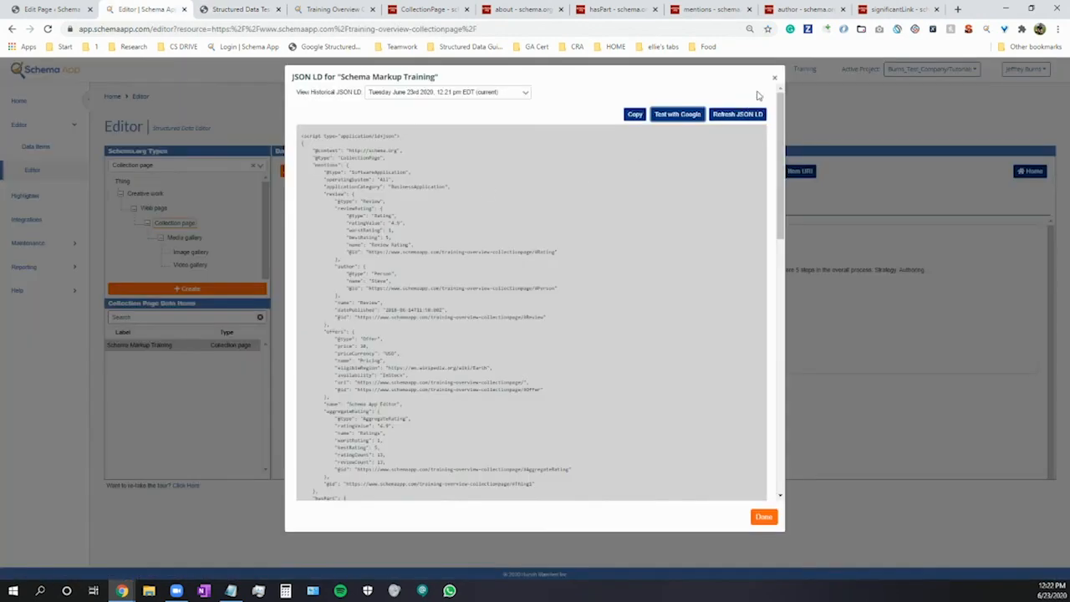
key(Escape)
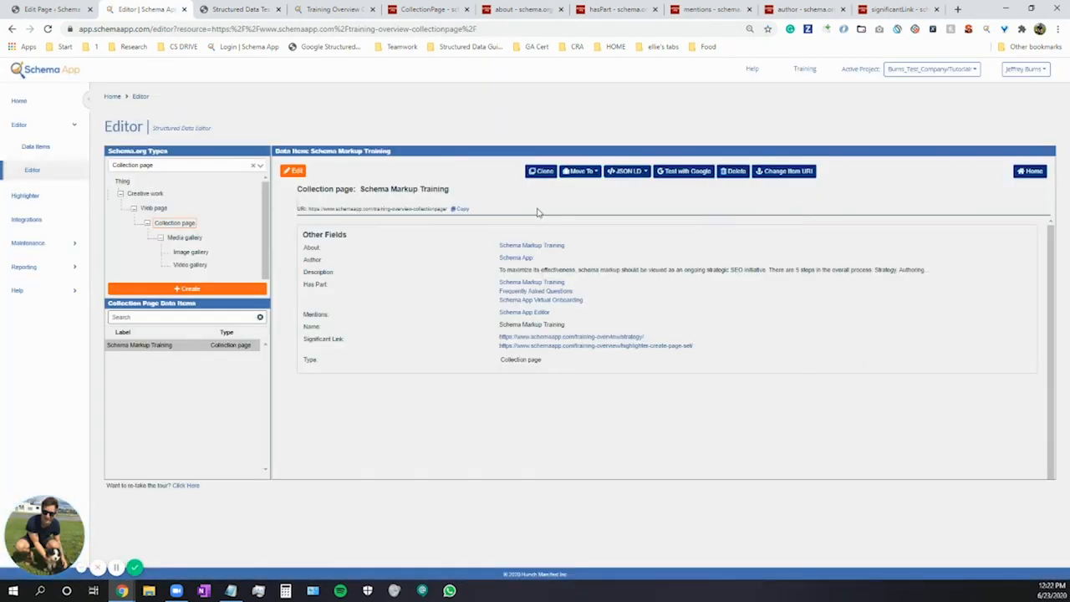